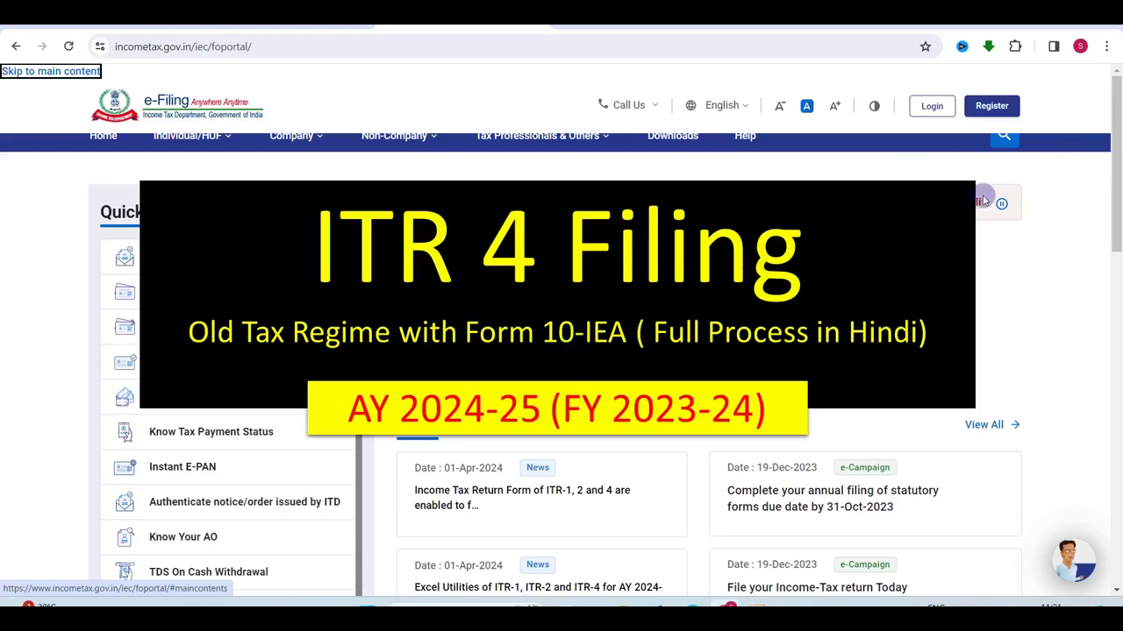
Log in to the taxpayer's account on the Income Tax e-Filing portal
click(1055, 106)
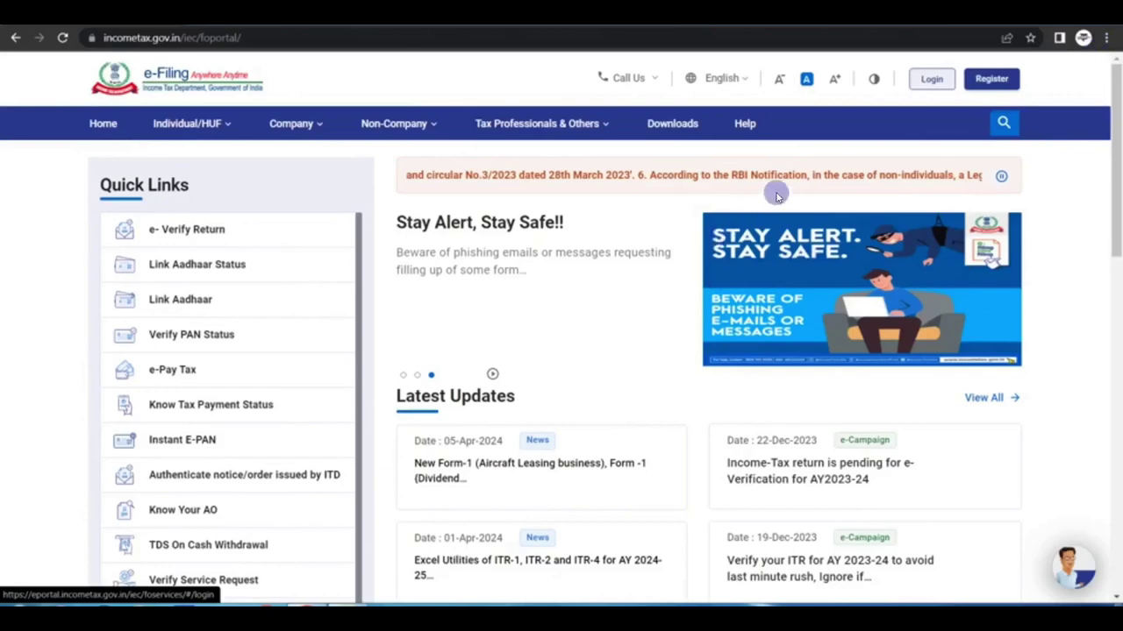
click(930, 80)
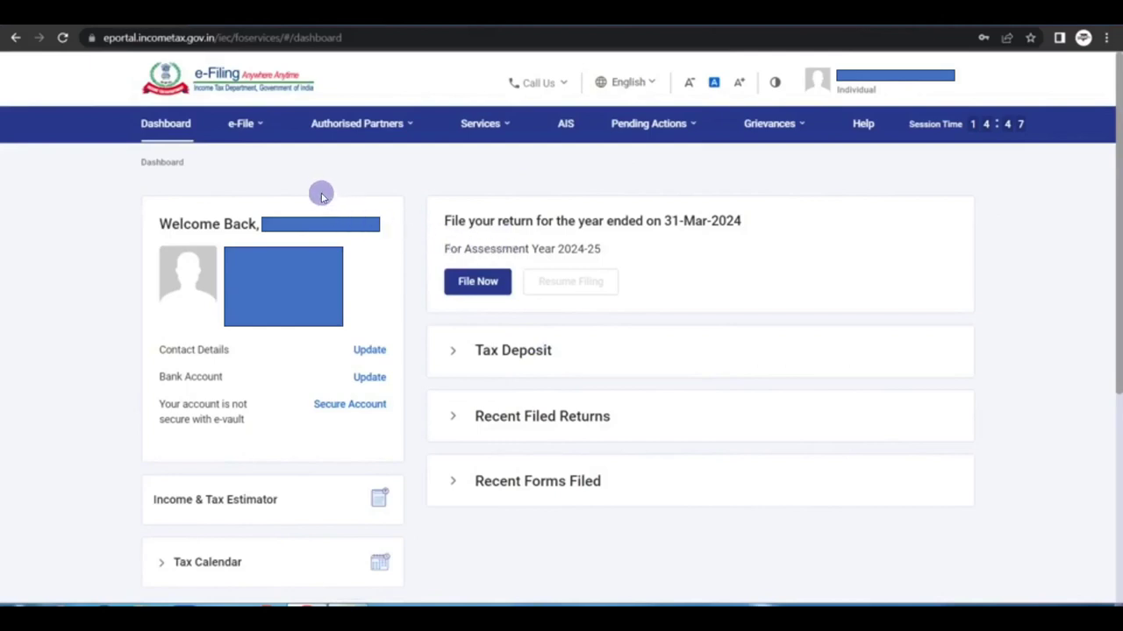
Open Form 26AS from the income tax return options and accept the redirect disclaimer to the TDS-CPC website
click(245, 126)
mouse_move(308, 156)
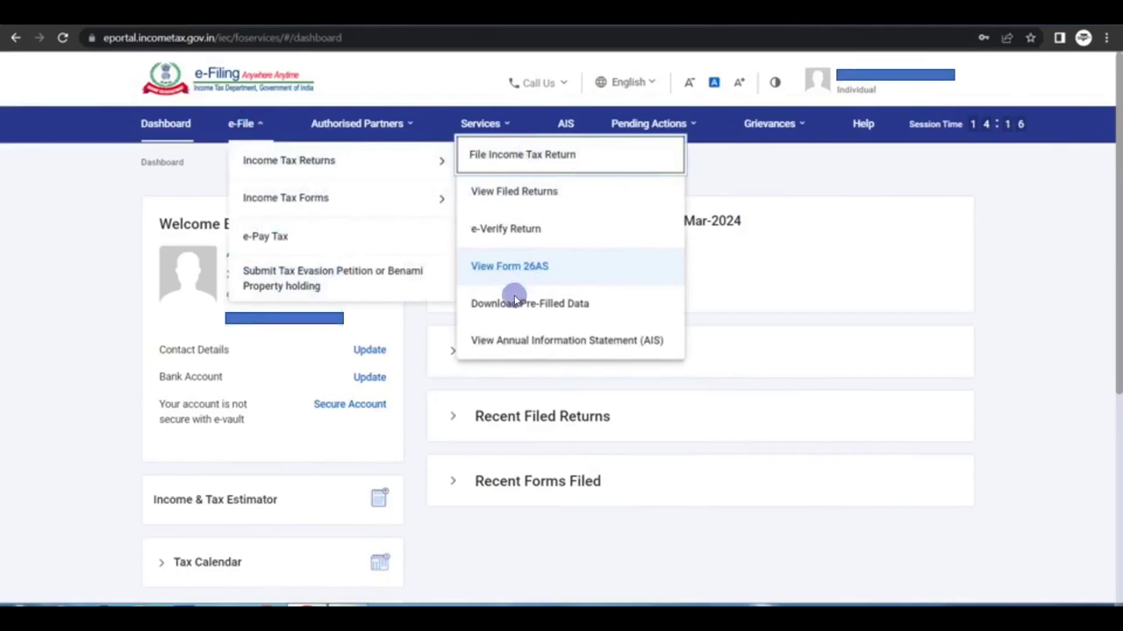
click(541, 273)
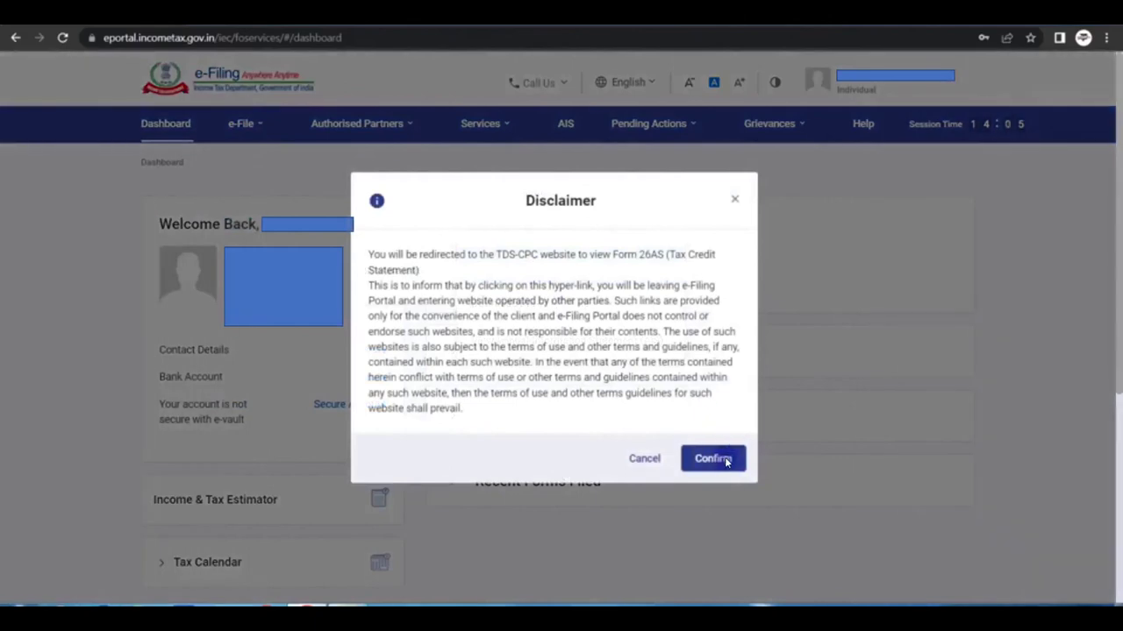
click(713, 458)
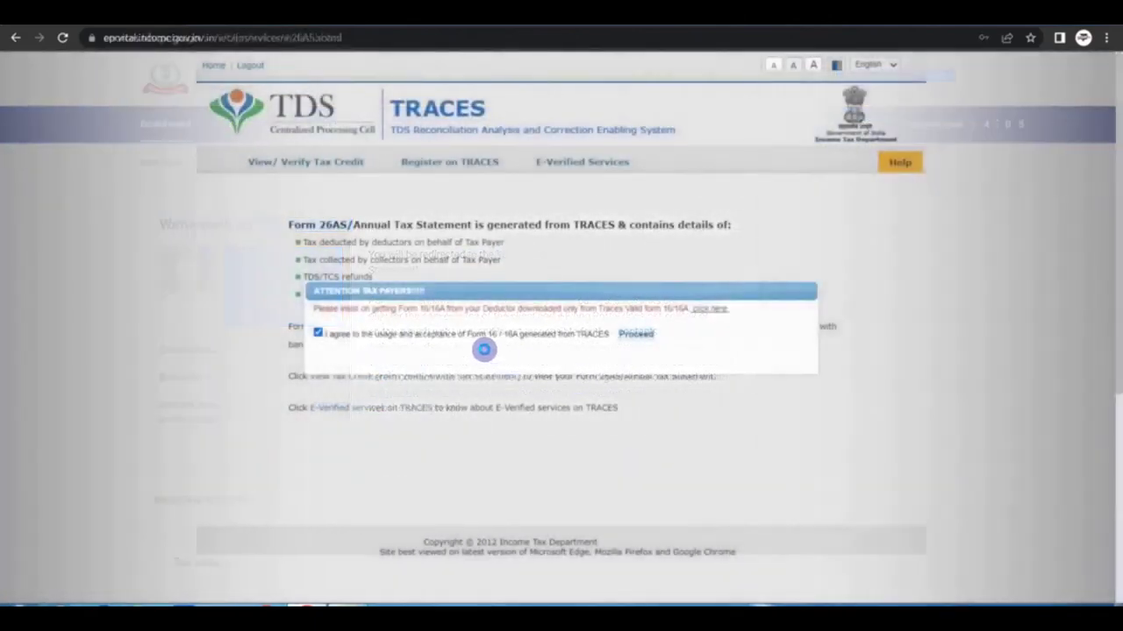
Accept the TRACES usage terms and view the Form 26AS tax credit statement for assessment year 2024-25 as HTML
click(317, 333)
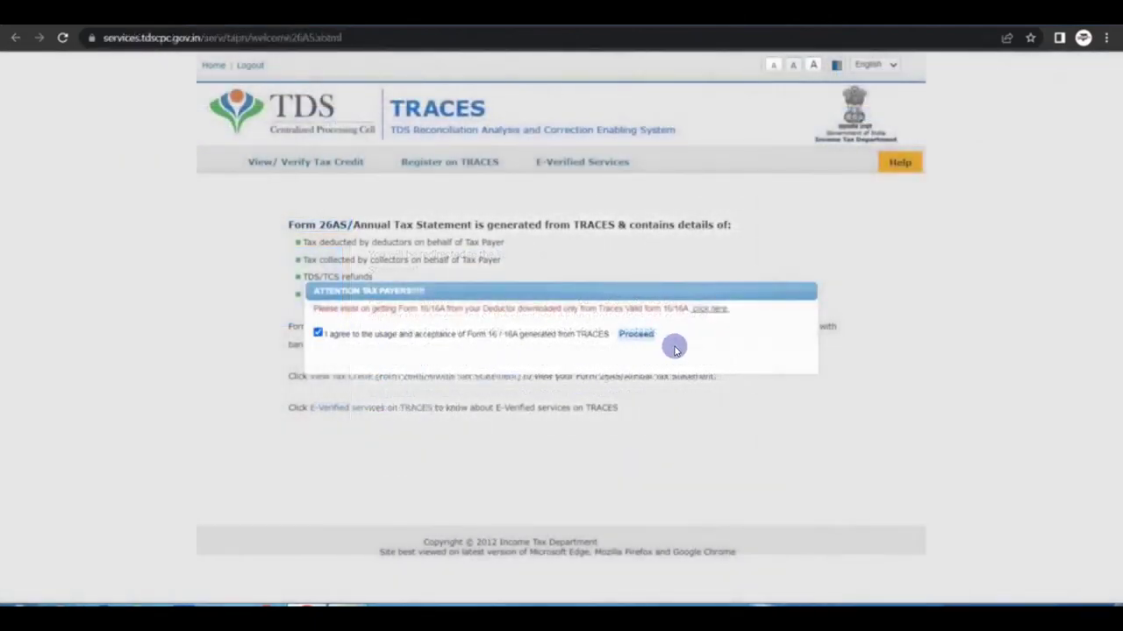
click(636, 334)
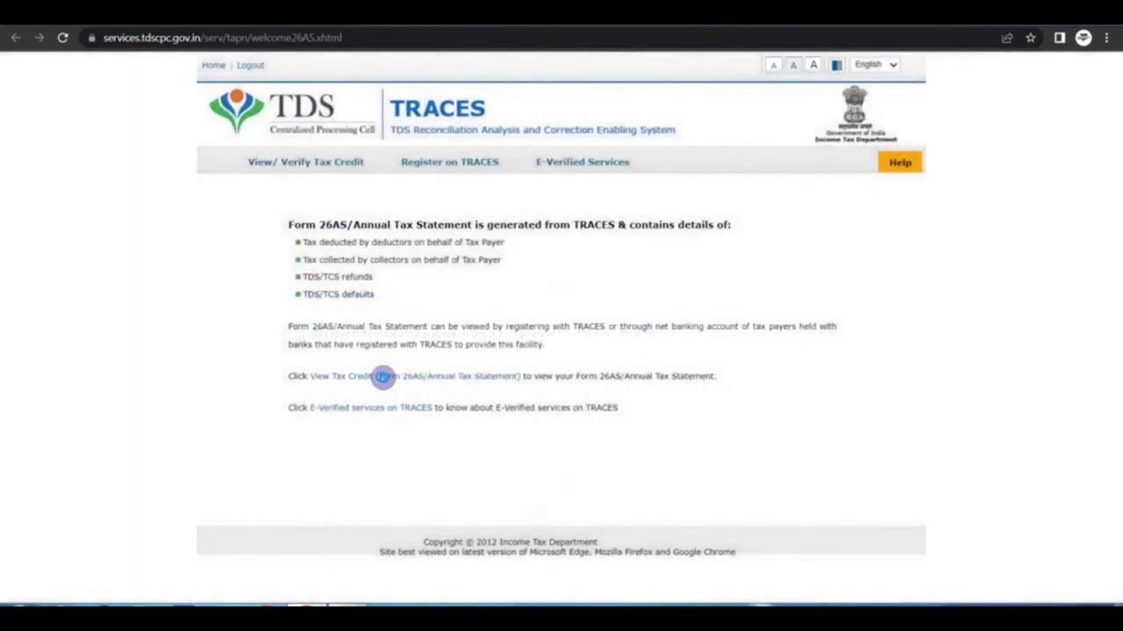
click(384, 376)
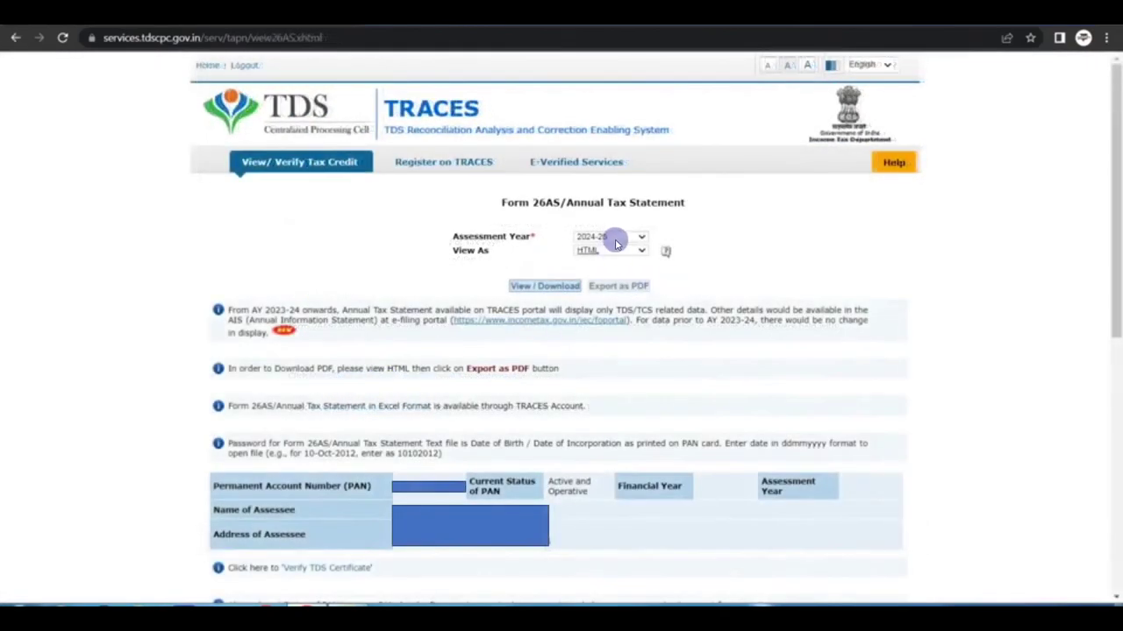
click(607, 252)
click(532, 286)
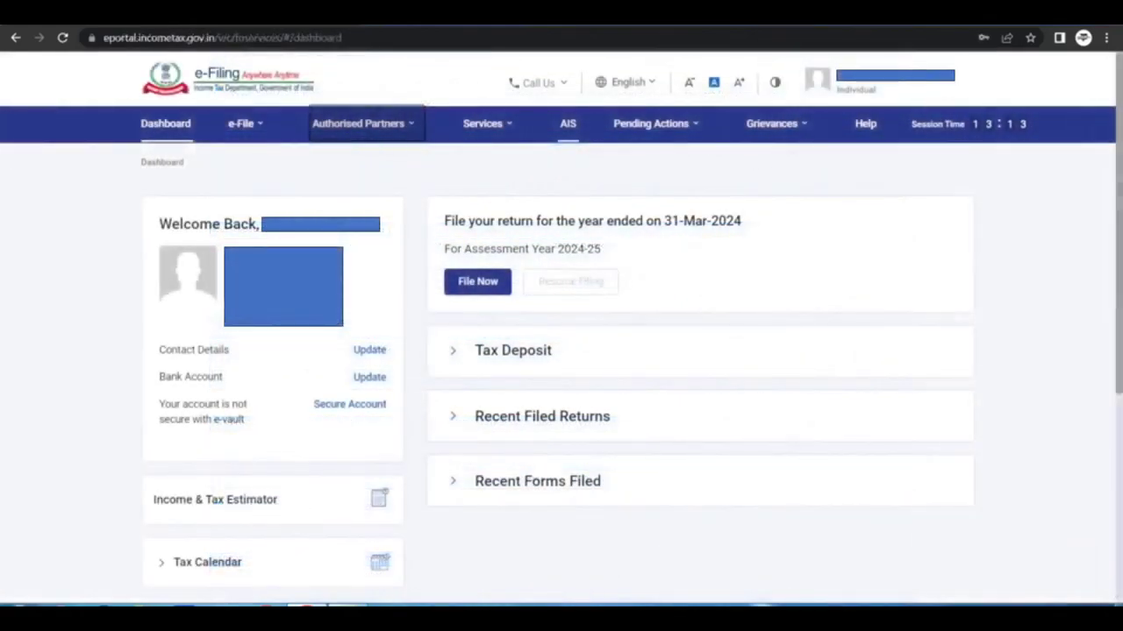
Go to the Compliance Portal and open the Annual Information Statement (AIS) for F.Y. 2023-24
click(569, 126)
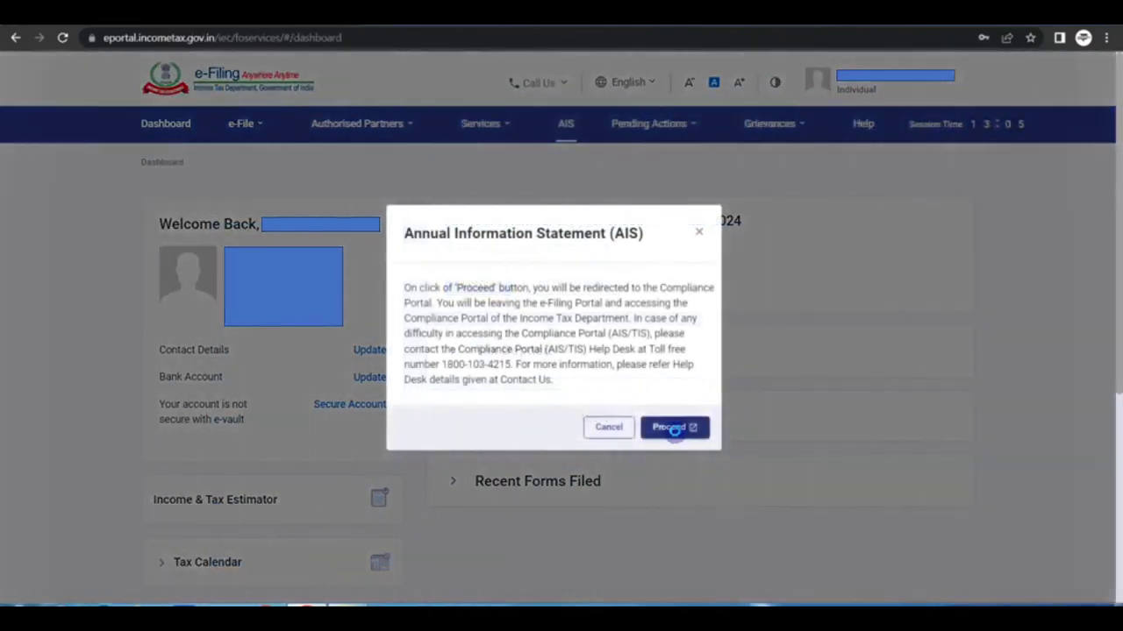
click(674, 429)
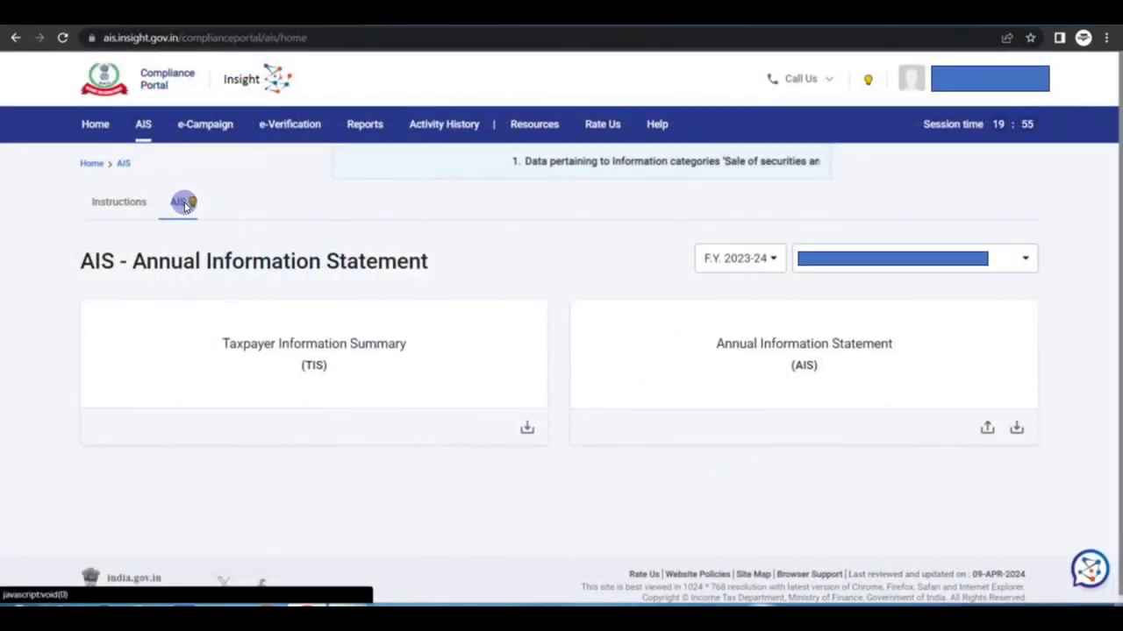
click(772, 343)
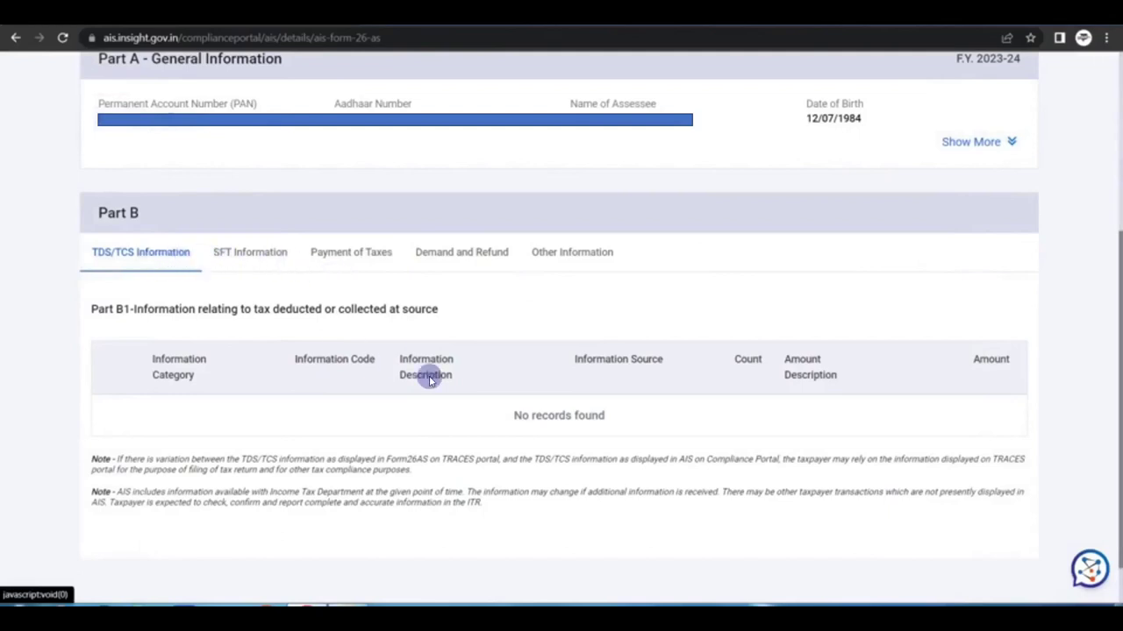
Examine the SFT, payment of taxes, demand and refund, and other information in Part B of the AIS
click(250, 253)
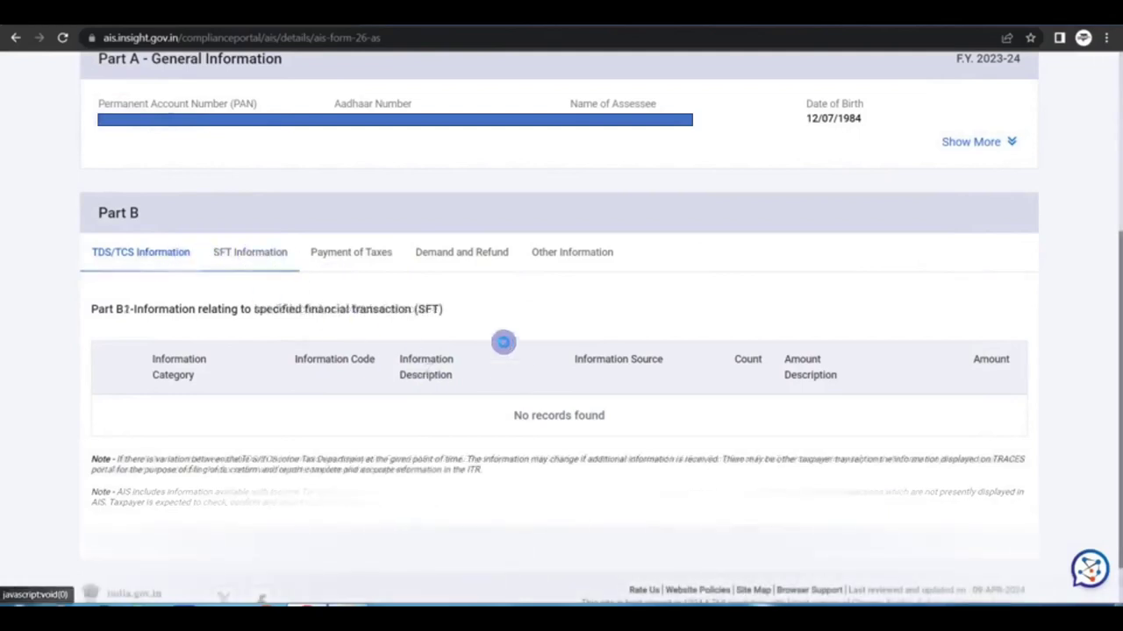
click(350, 254)
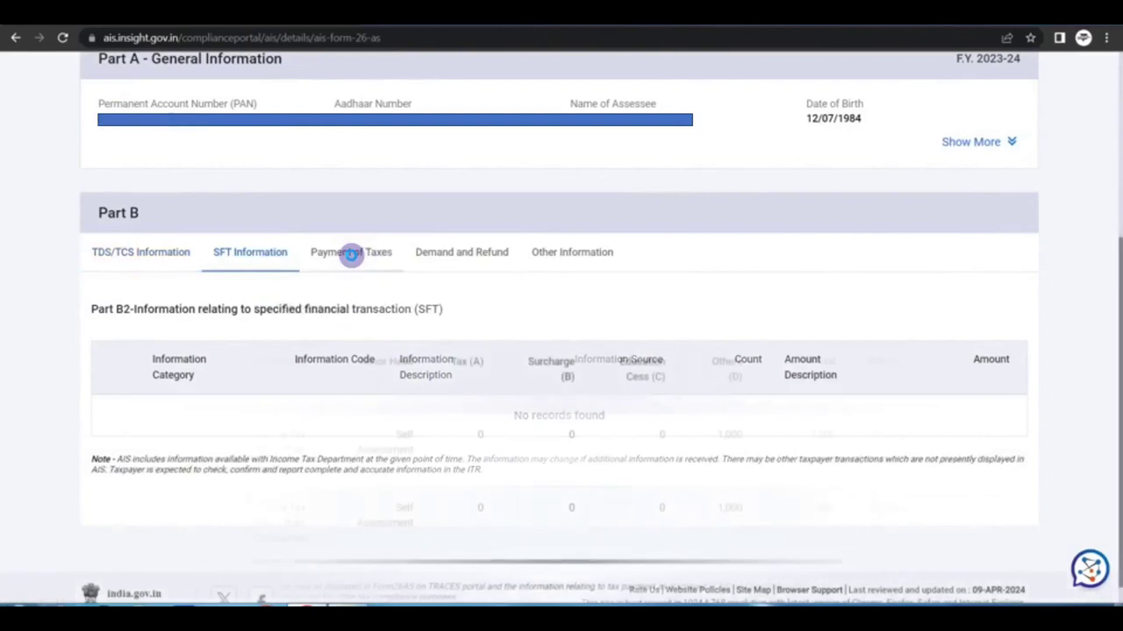
click(459, 255)
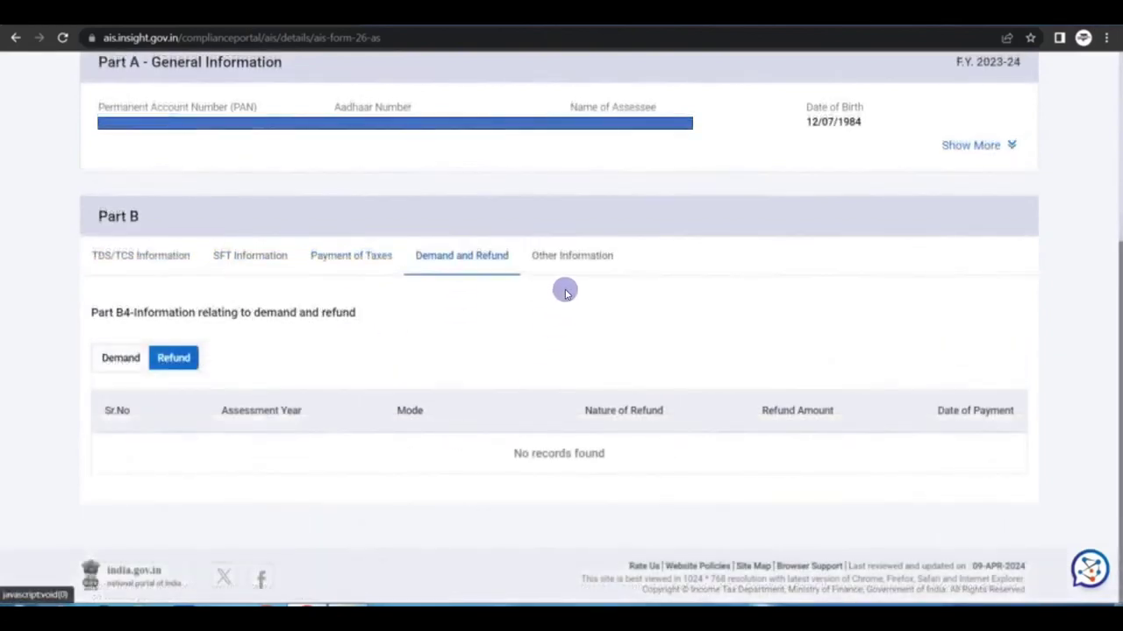
click(565, 256)
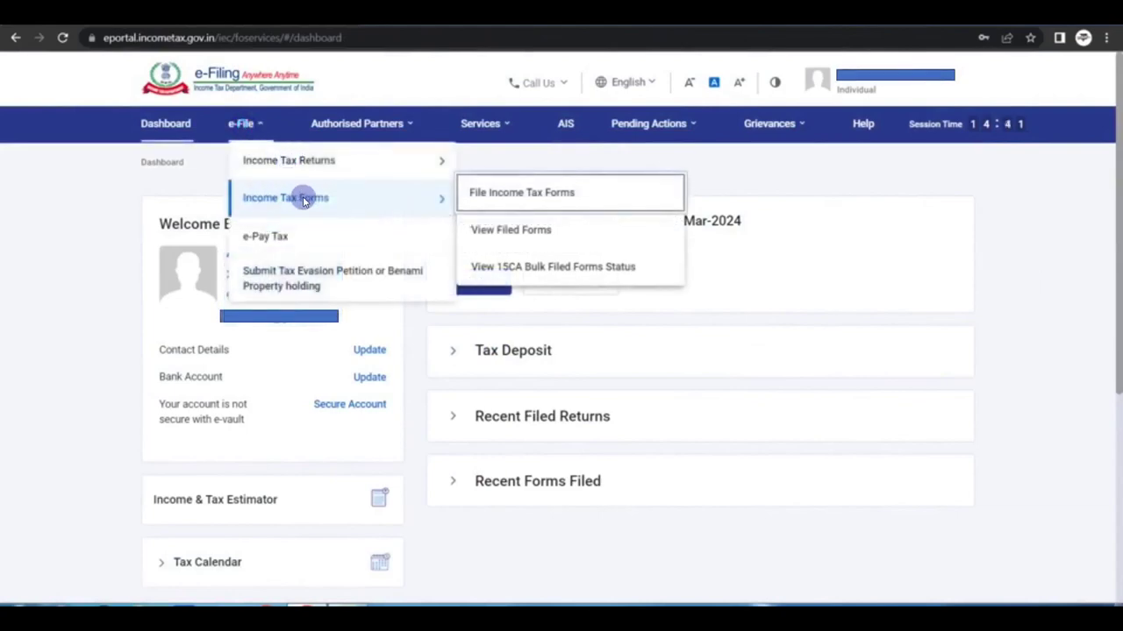
Start filing Form 10-IEA for persons with business or professional income, choosing assessment year 2024-25
click(510, 195)
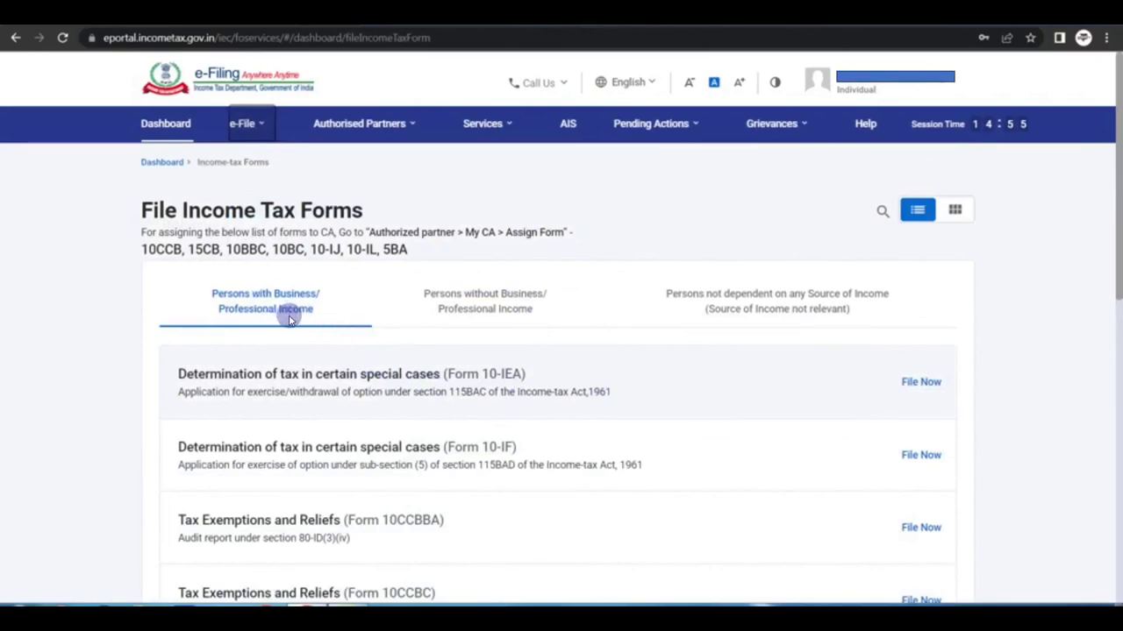
click(912, 383)
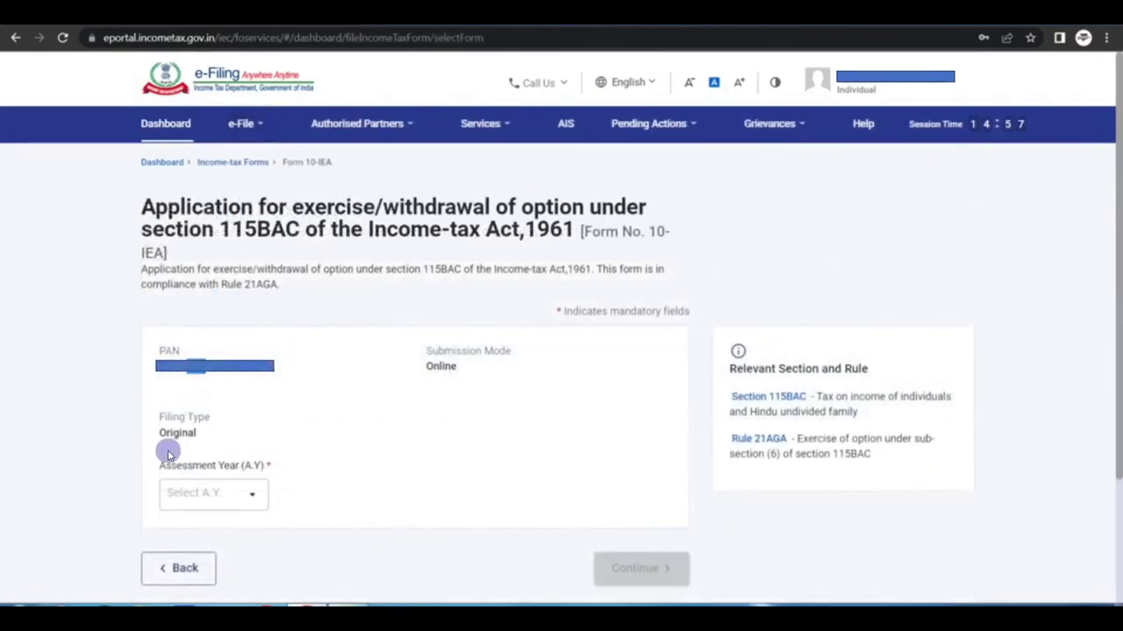
click(219, 496)
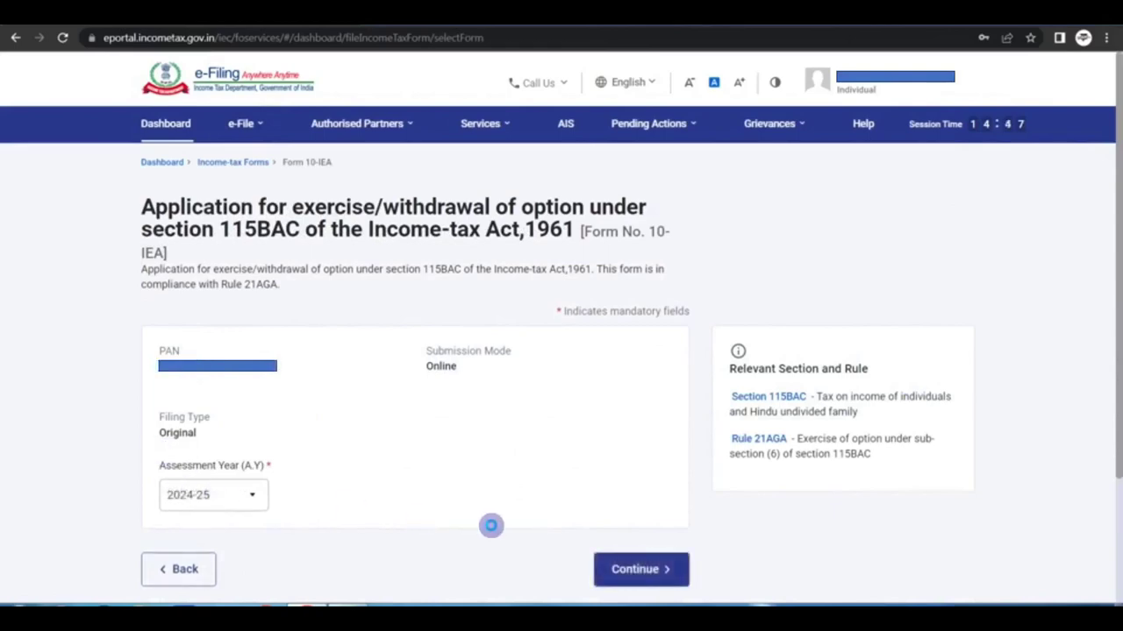
click(654, 569)
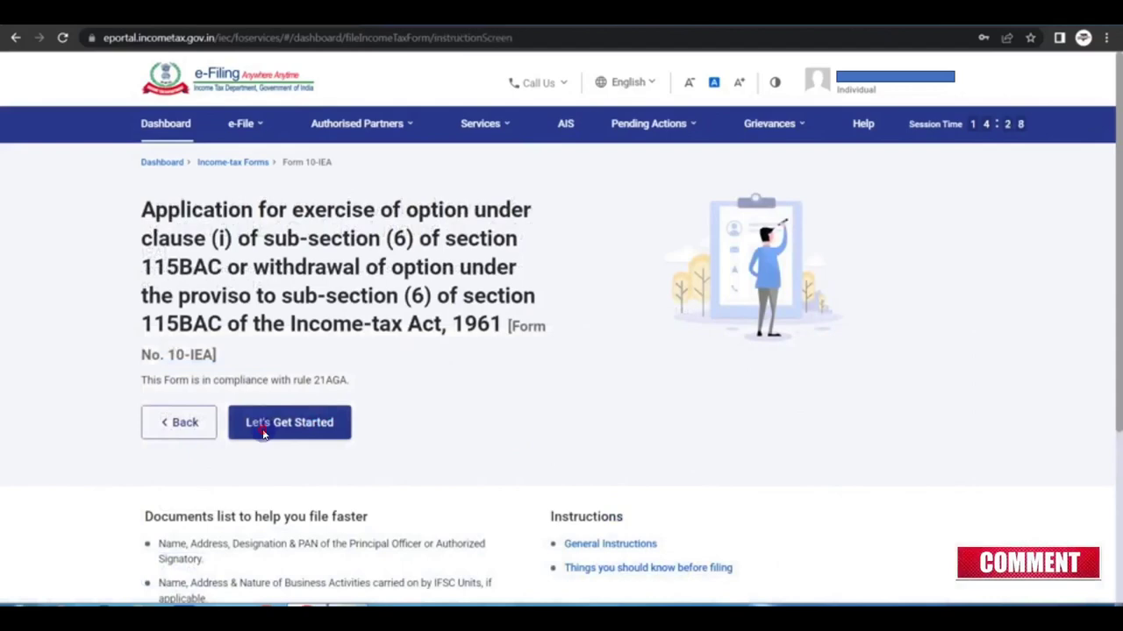
click(263, 433)
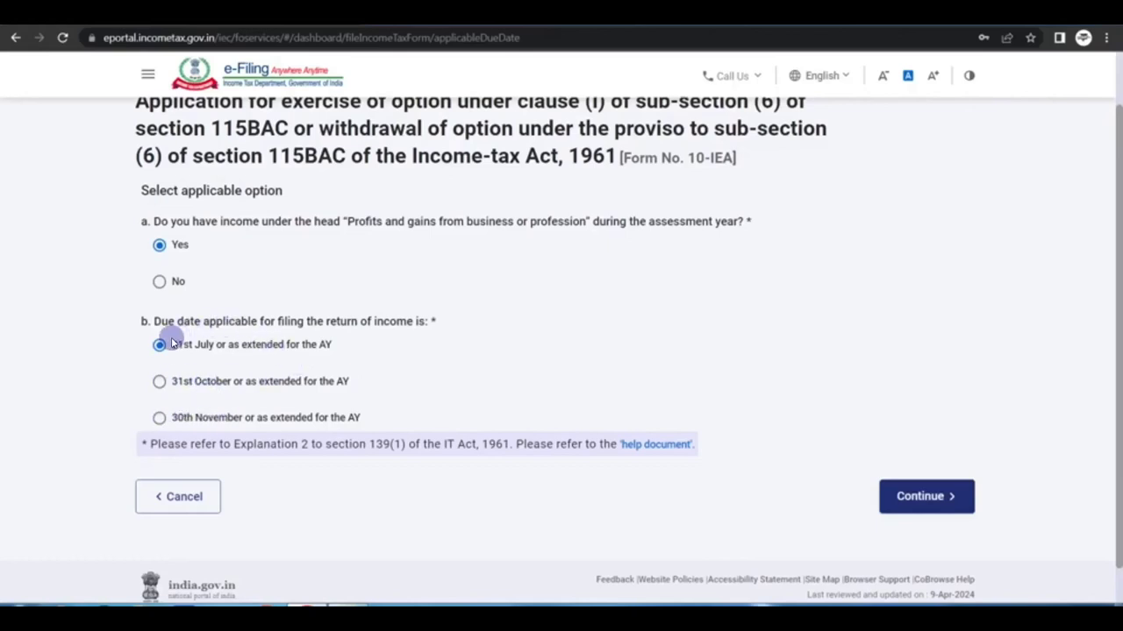
Declare business income with the 31st July due date and save the Basic Information section with Opting Out selected
click(914, 496)
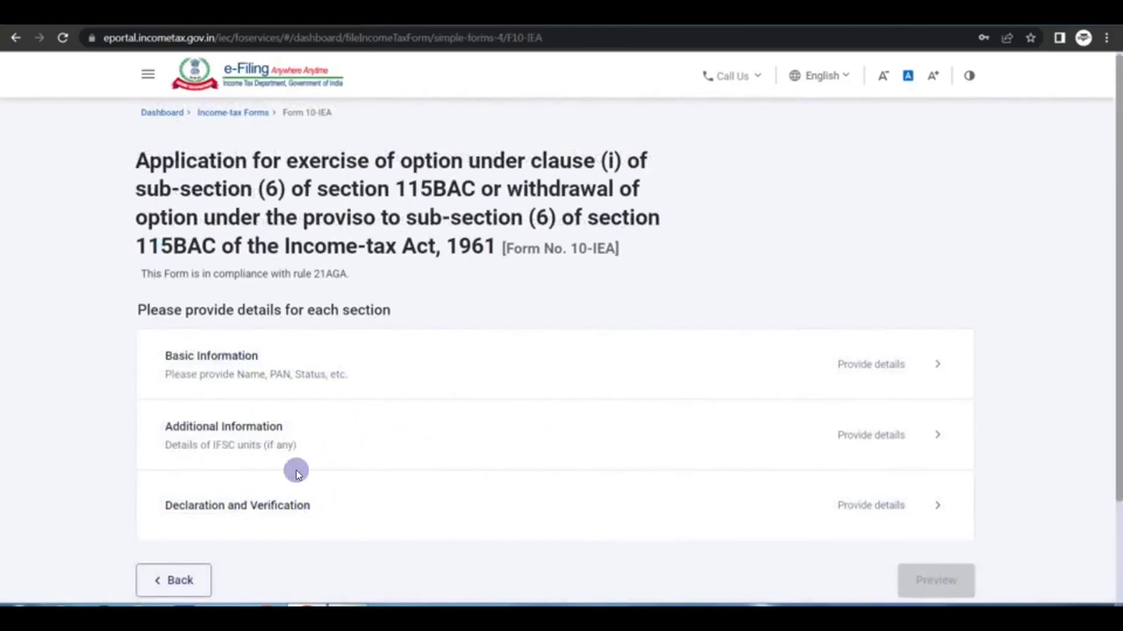
click(228, 362)
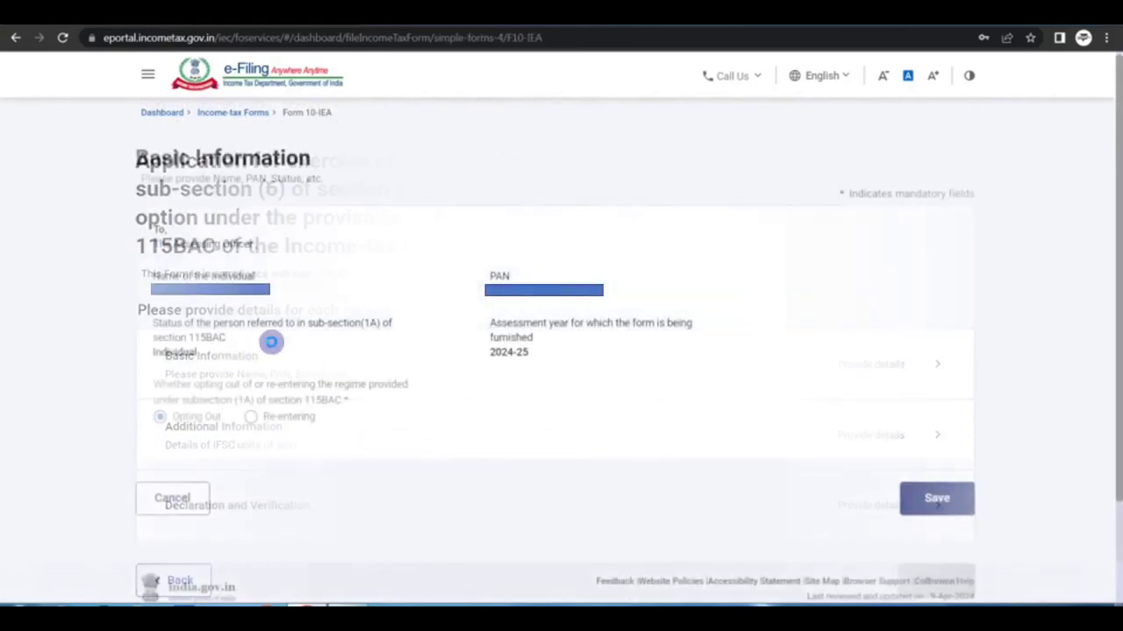
click(932, 498)
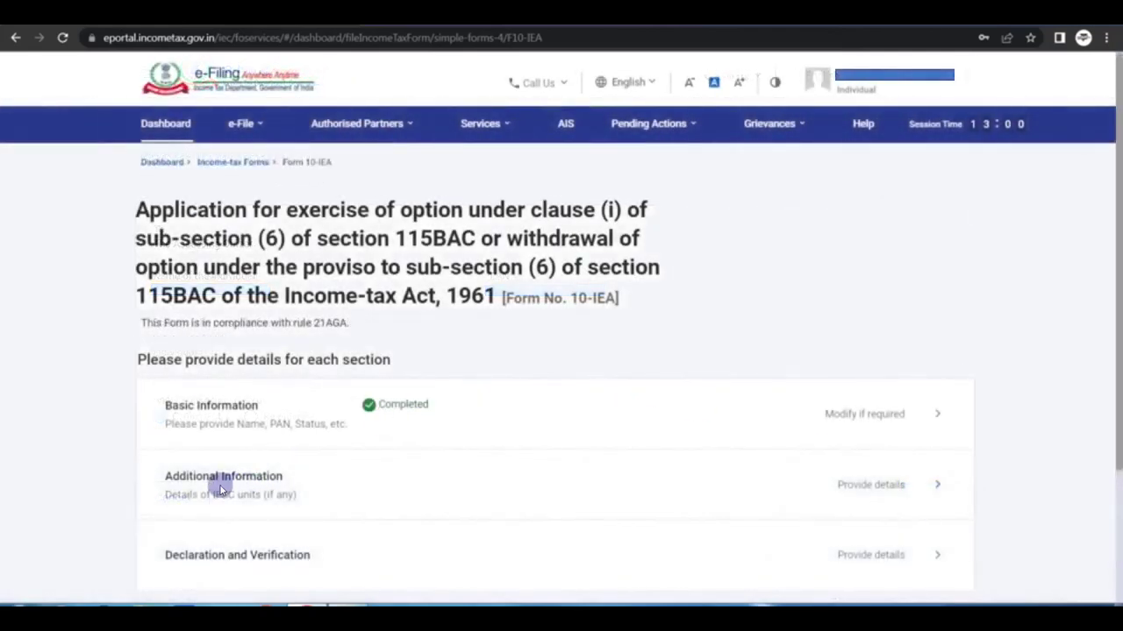
Save the Additional Information section without IFSC unit details and complete the Declaration and Verification section
click(221, 485)
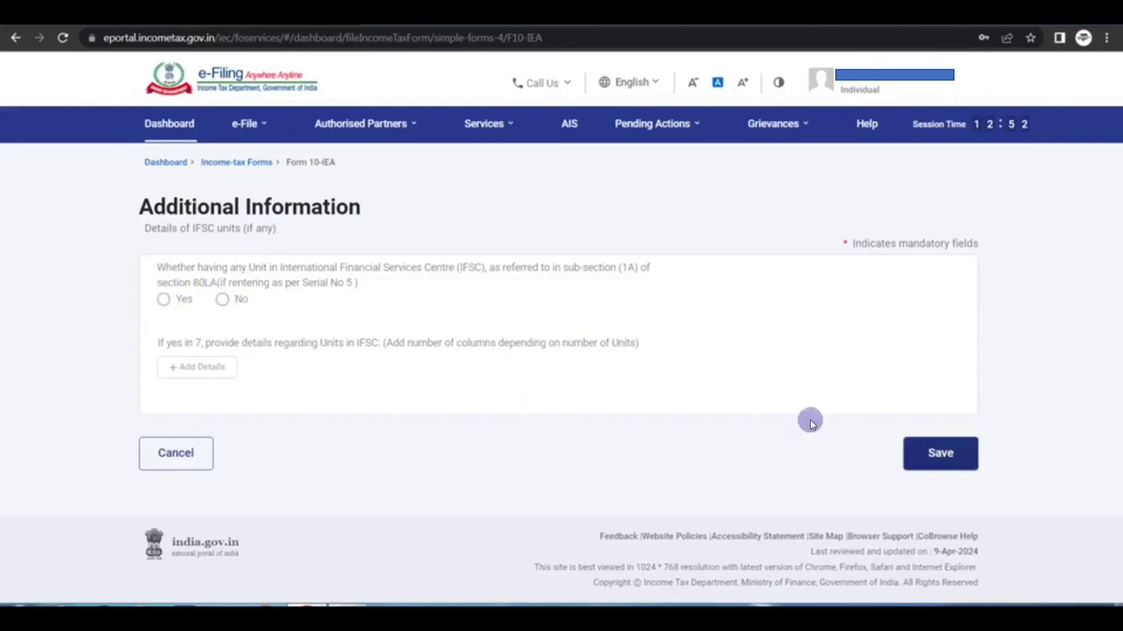
click(960, 454)
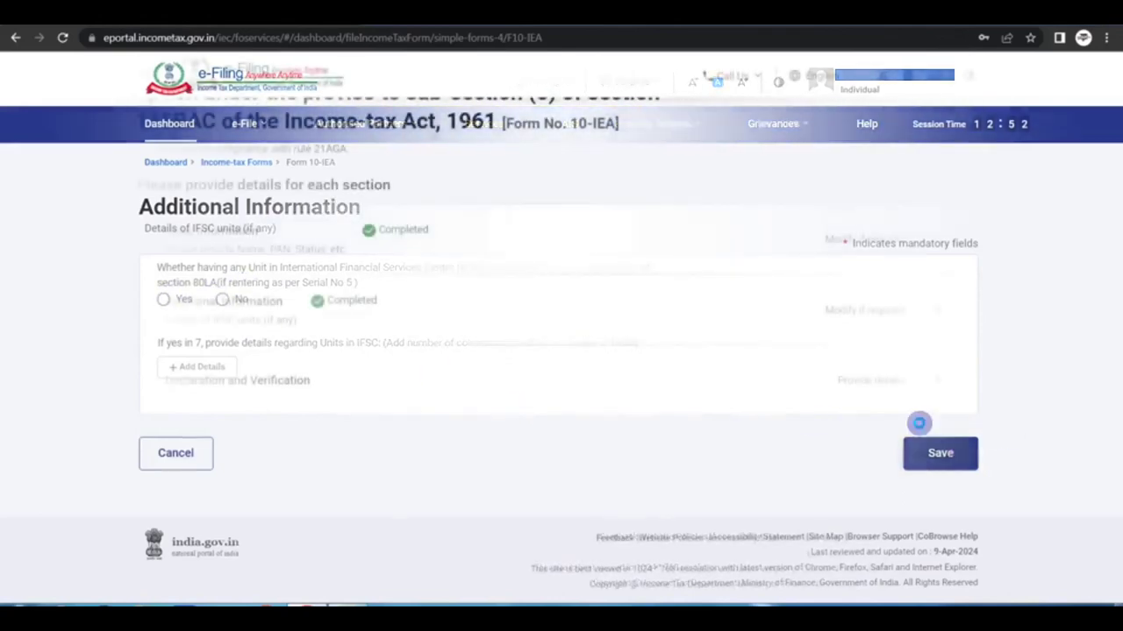
click(280, 386)
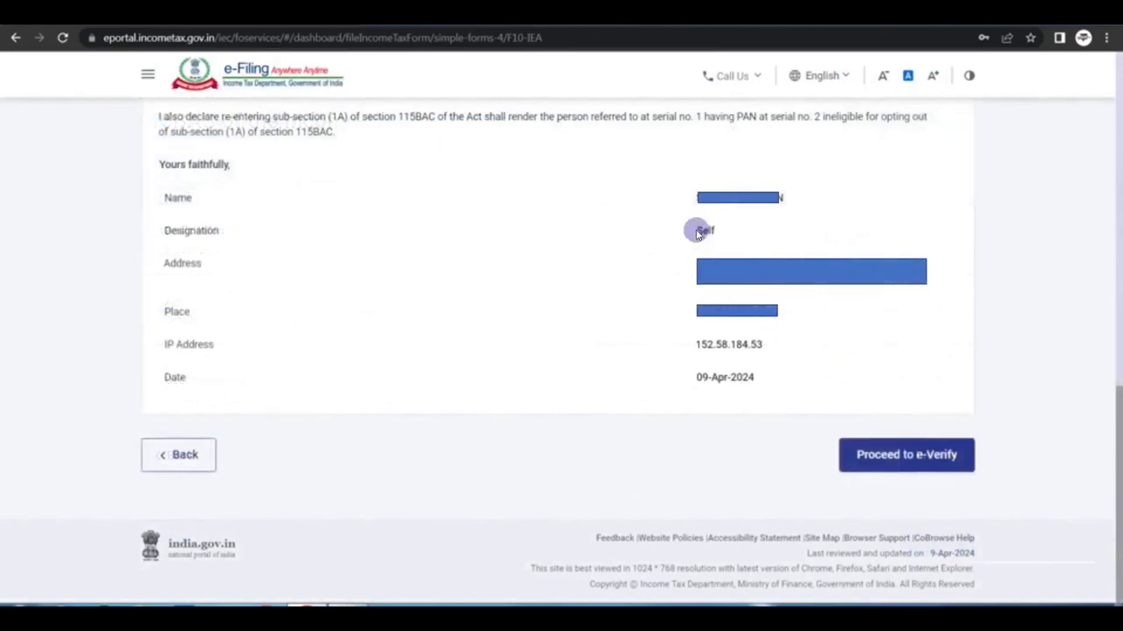
Submit Form 10-IEA with e-verification by OTP on the Aadhaar-registered mobile number, and download the submitted form
click(880, 456)
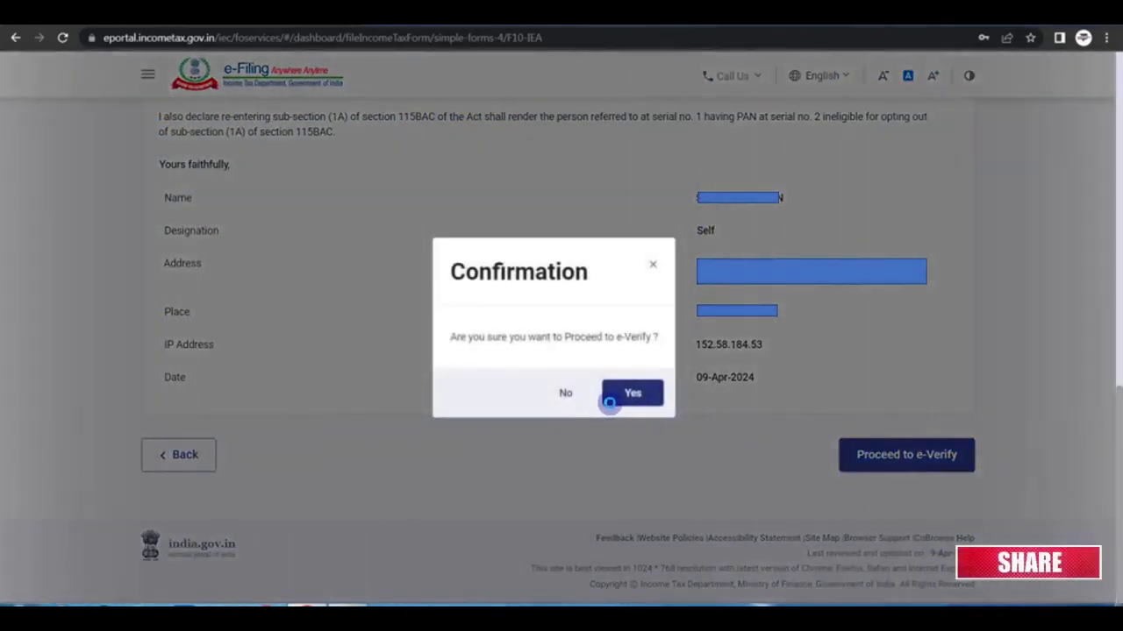
click(618, 394)
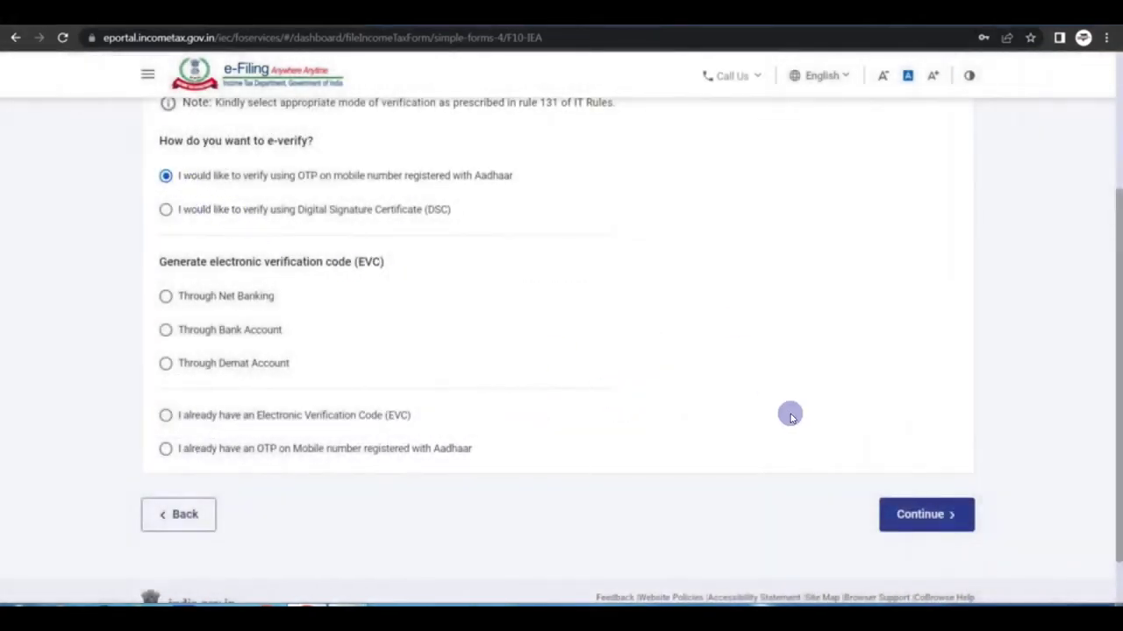
click(917, 517)
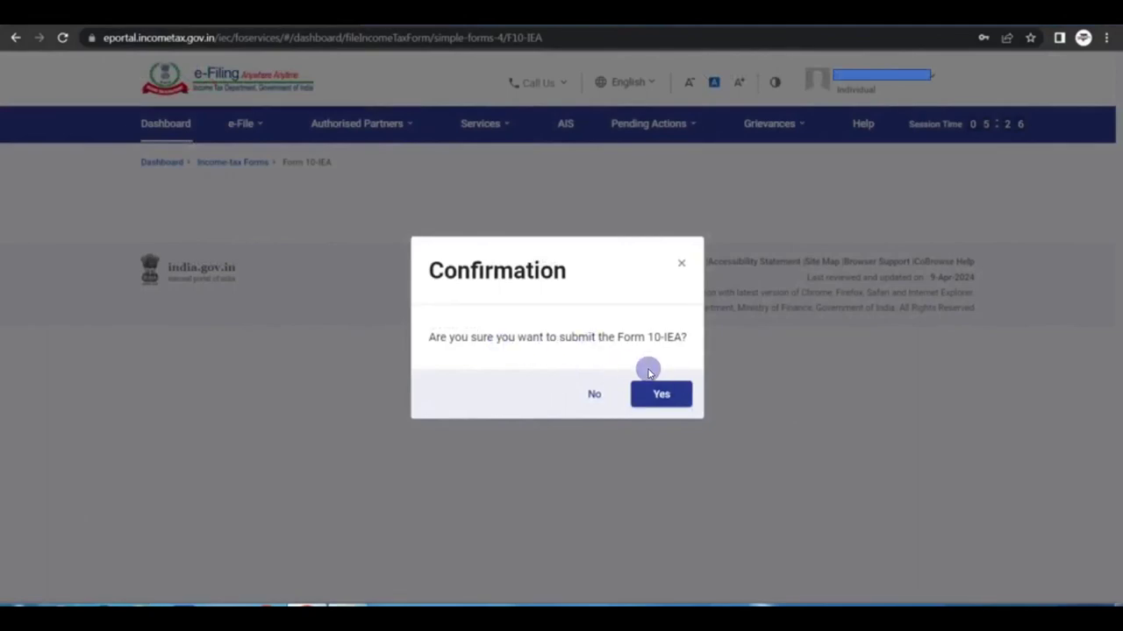
click(662, 394)
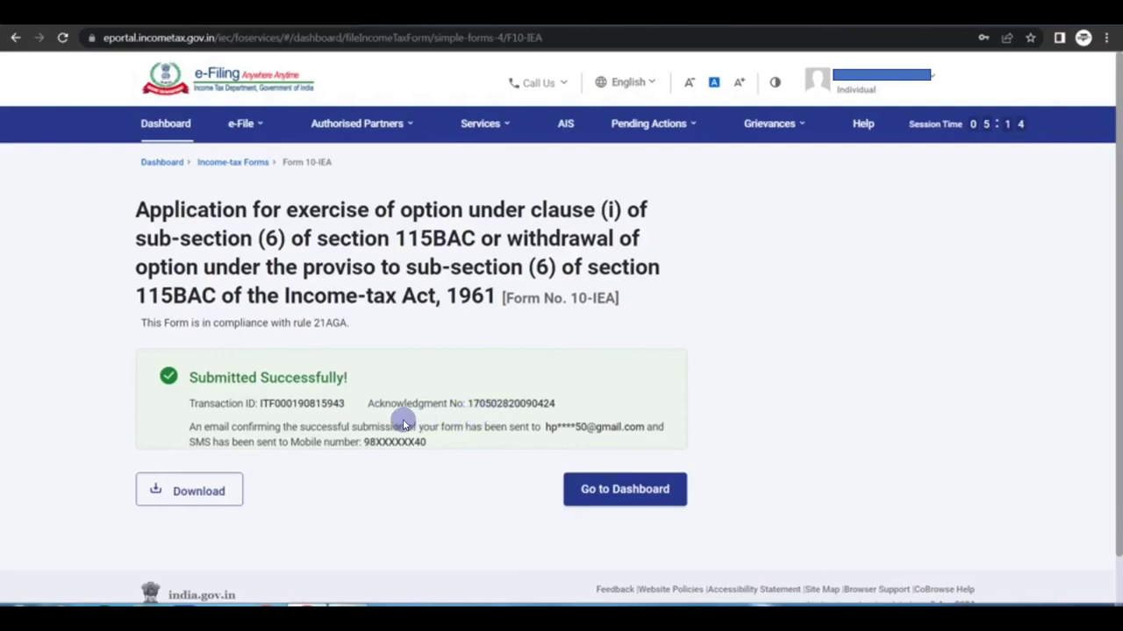
click(175, 493)
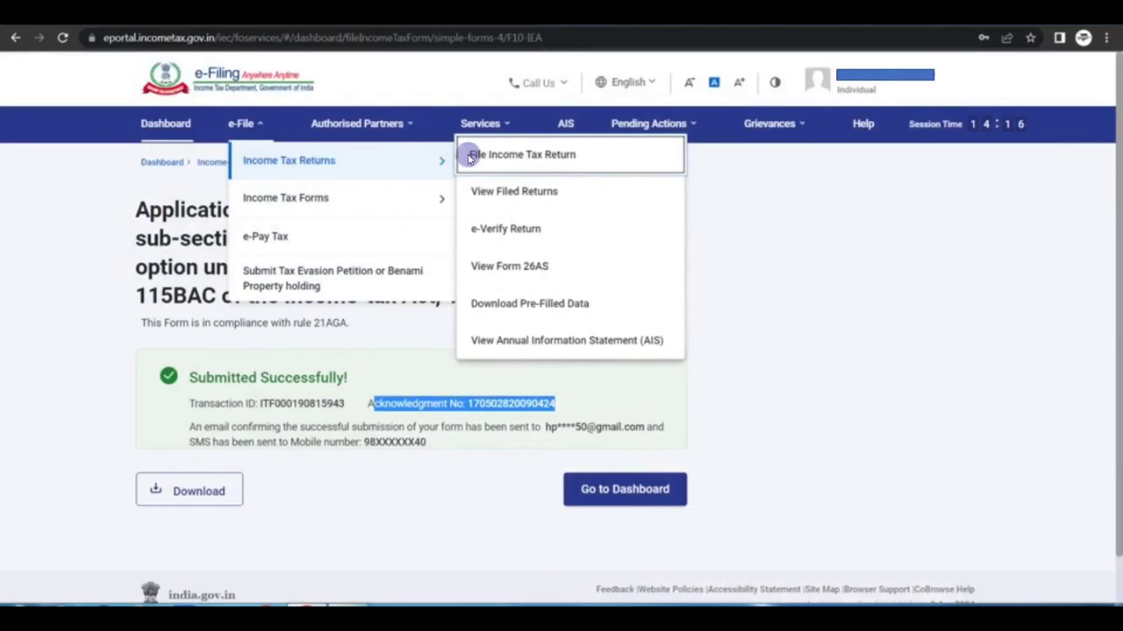
Start a new income tax return filing for assessment year 2024-25 (Current A.Y.) in online mode
click(506, 154)
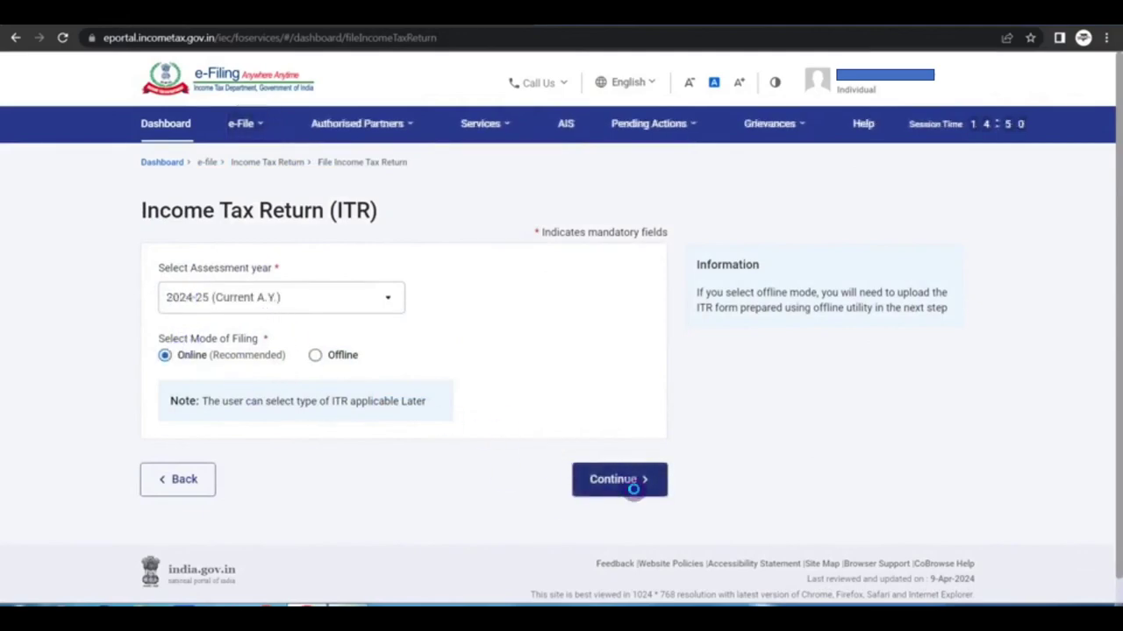
click(633, 489)
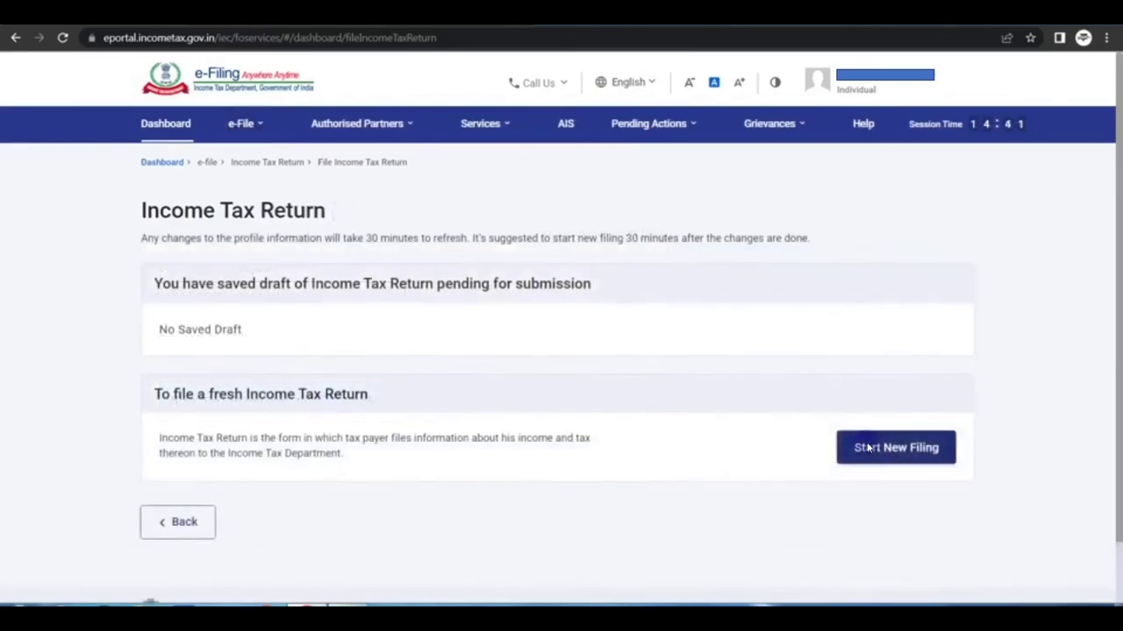
click(866, 448)
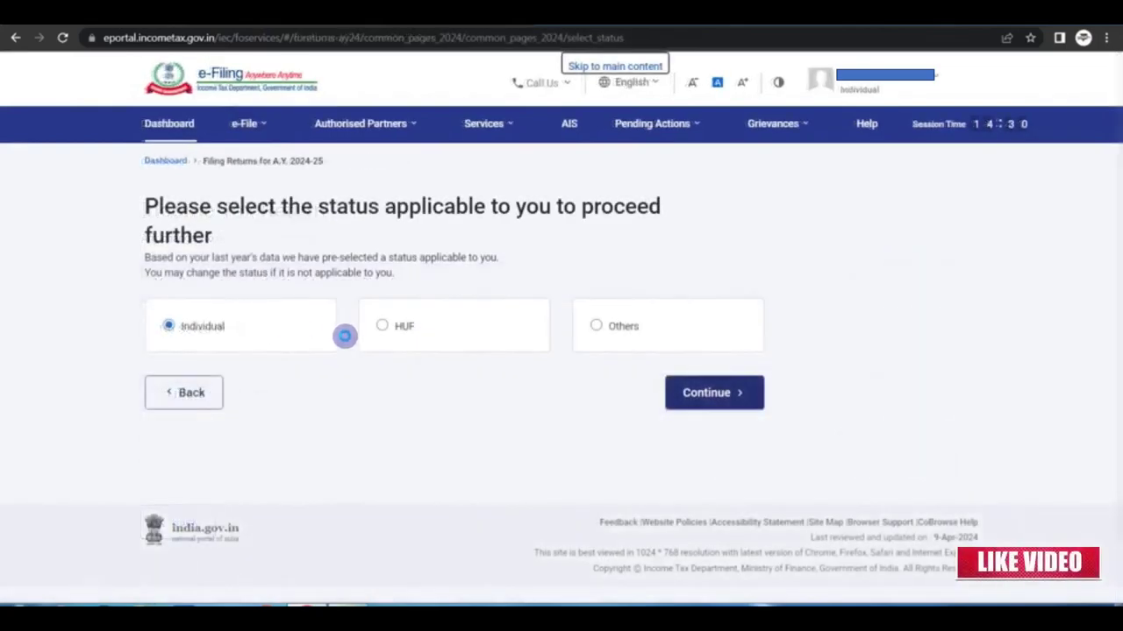
Continue as an Individual, proceed with the ITR-4 form and start preparing the return
click(702, 395)
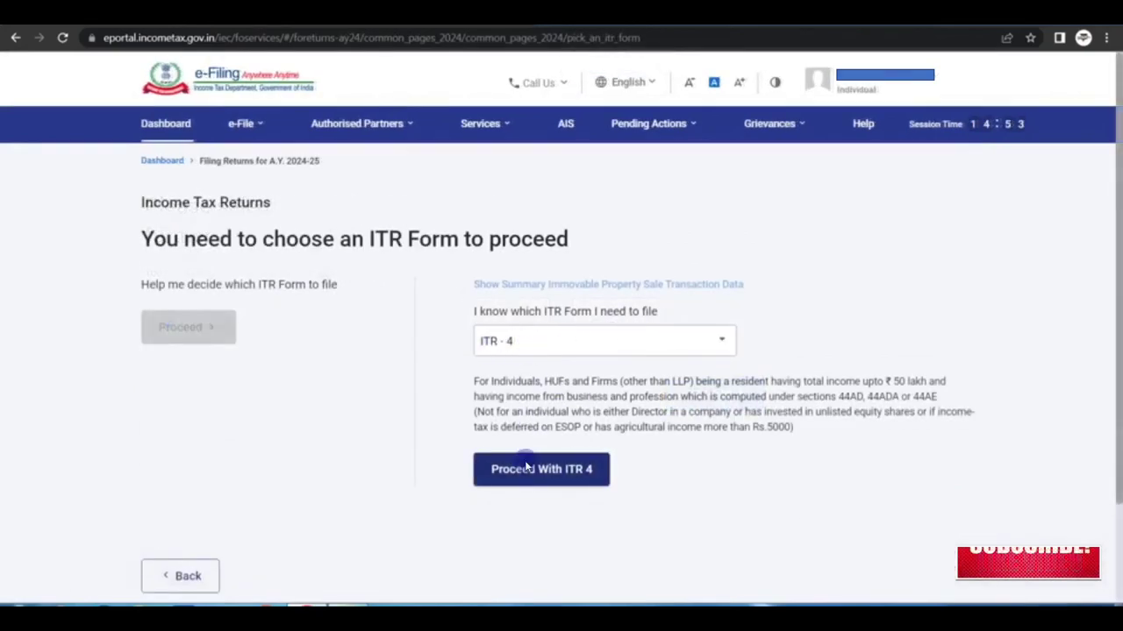
click(517, 467)
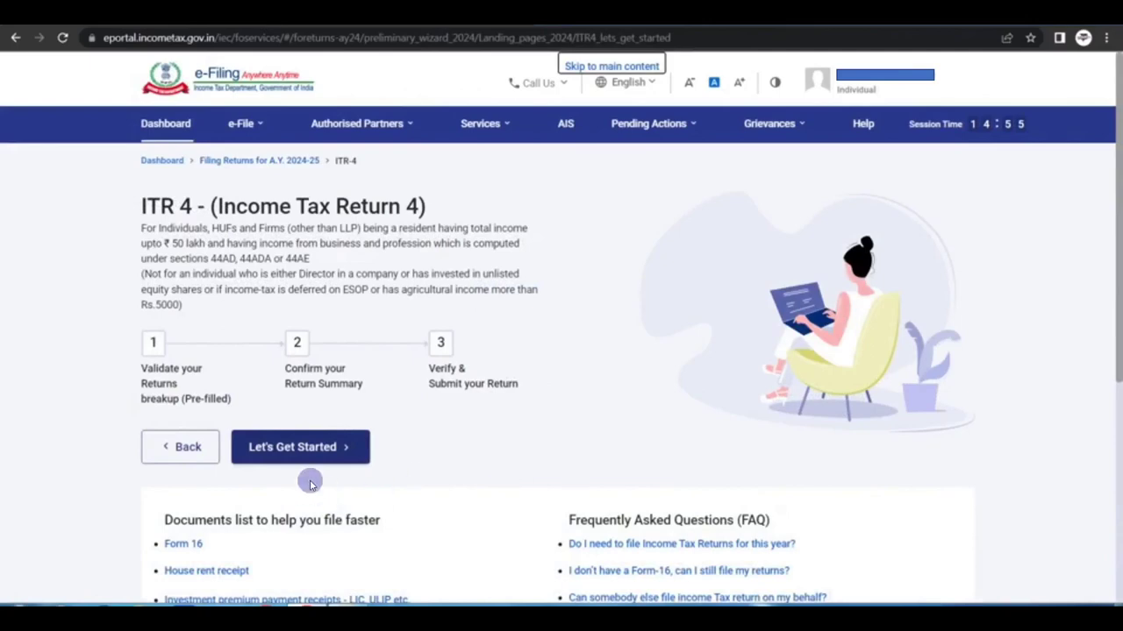
click(278, 450)
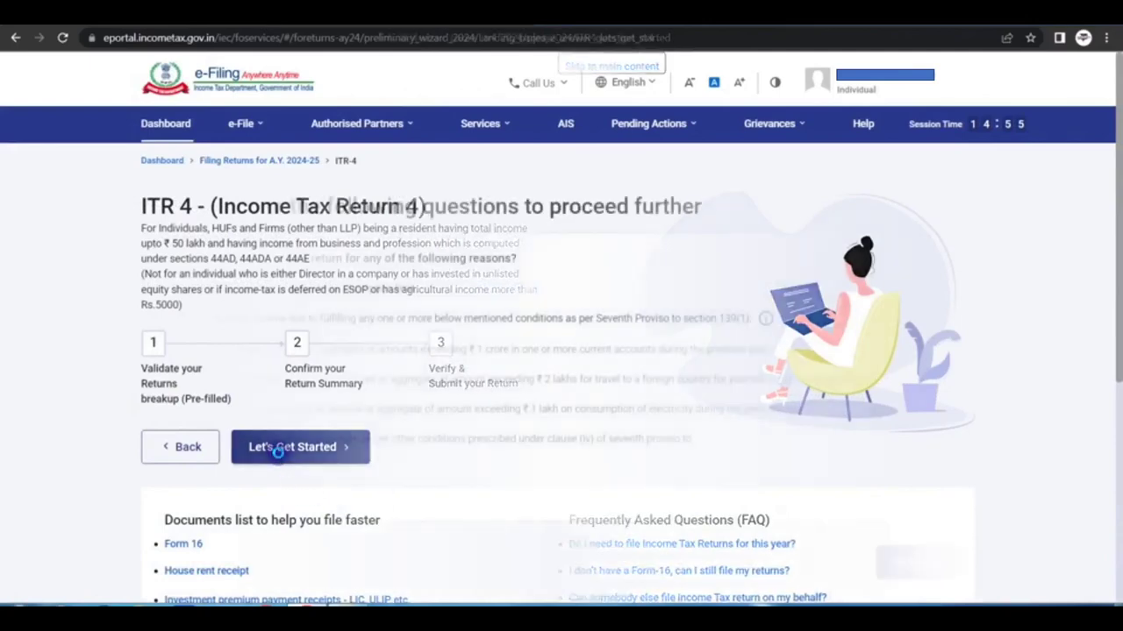
Give taxable income above the basic exemption limit as the filing reason and acknowledge the pre-filled data notice
click(178, 293)
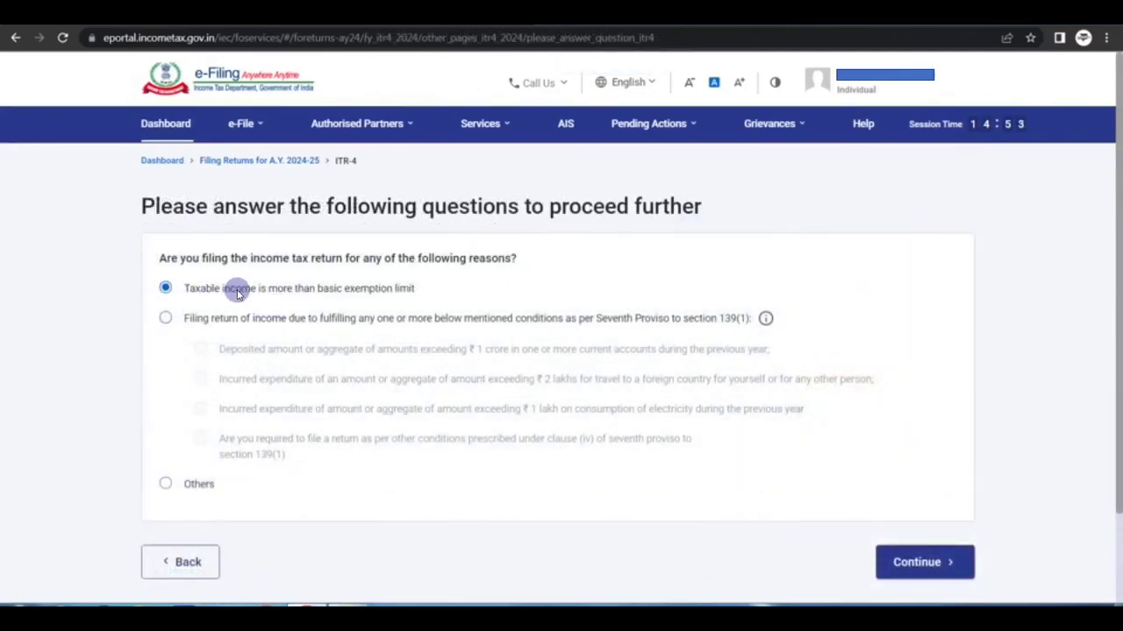
click(938, 572)
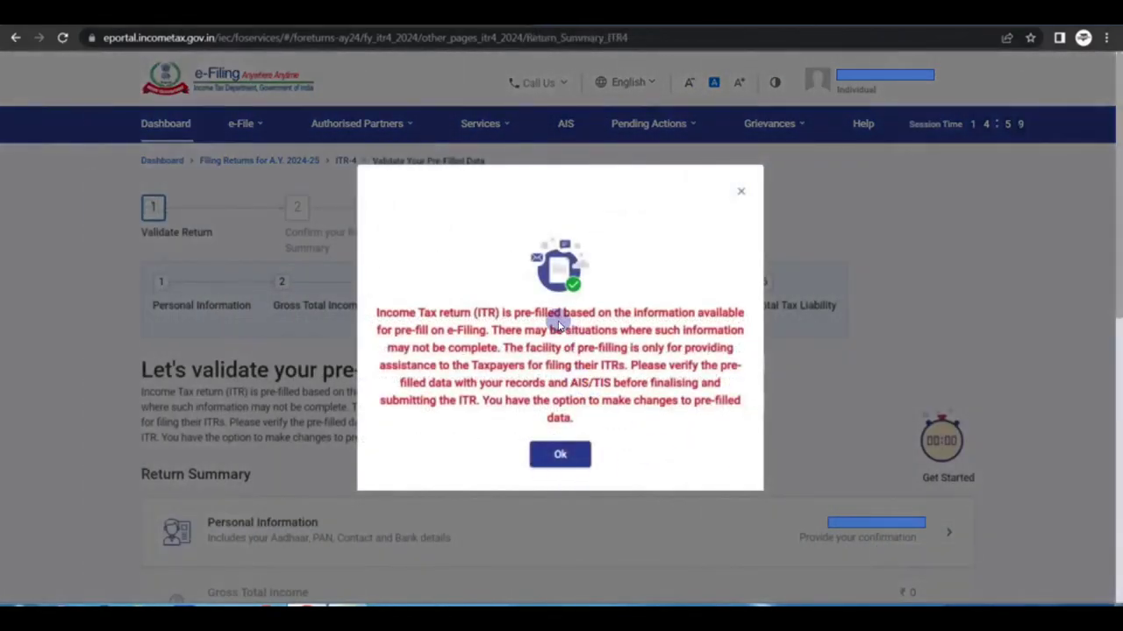
click(562, 454)
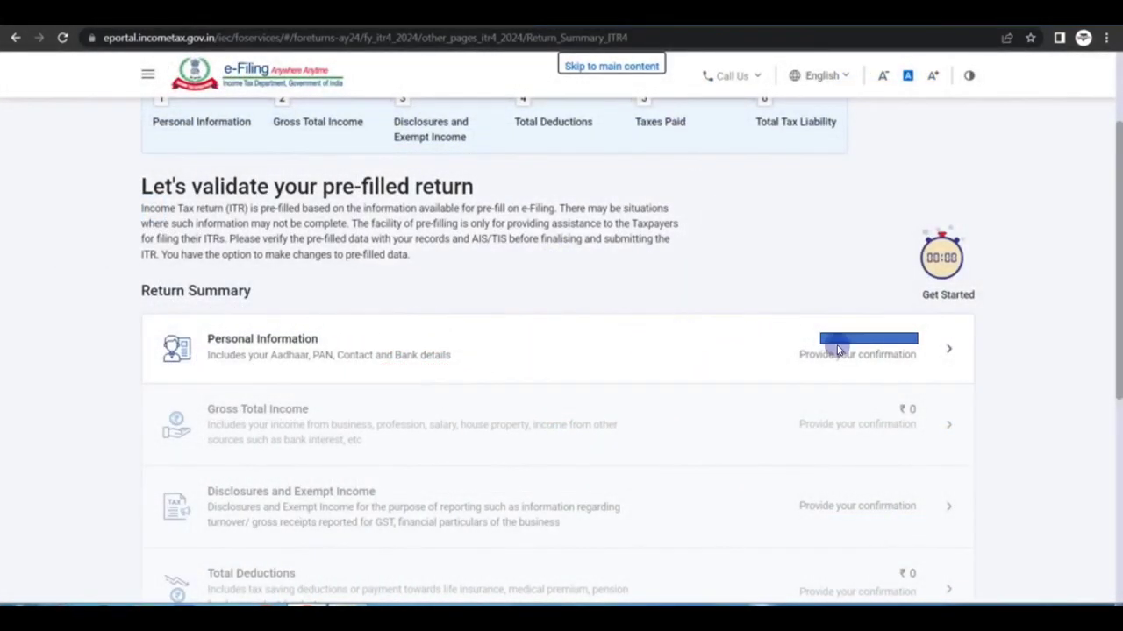
Confirm Personal Information with Not Applicable as nature of employment, filing under section 139(1) and no representative assessee
click(852, 354)
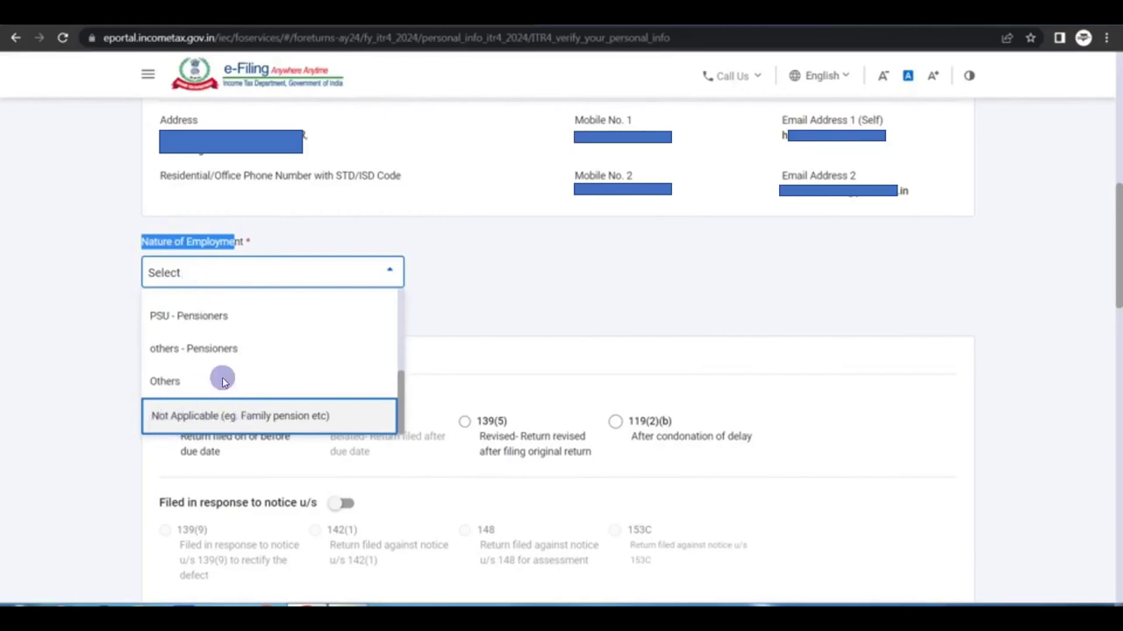
click(197, 413)
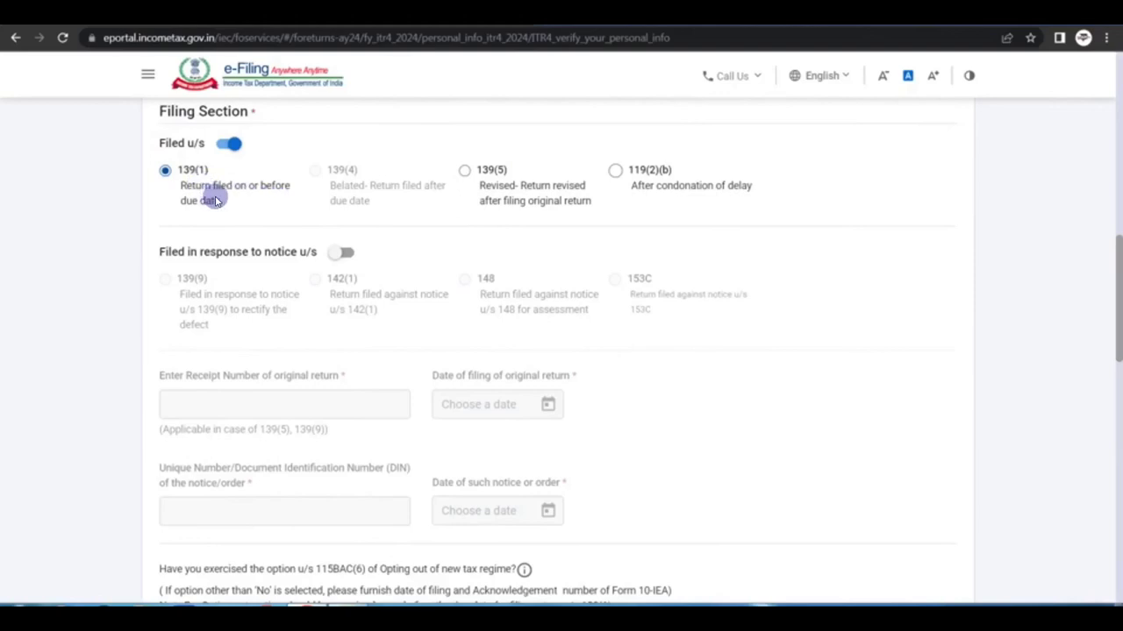
scroll(316, 428, down, 3)
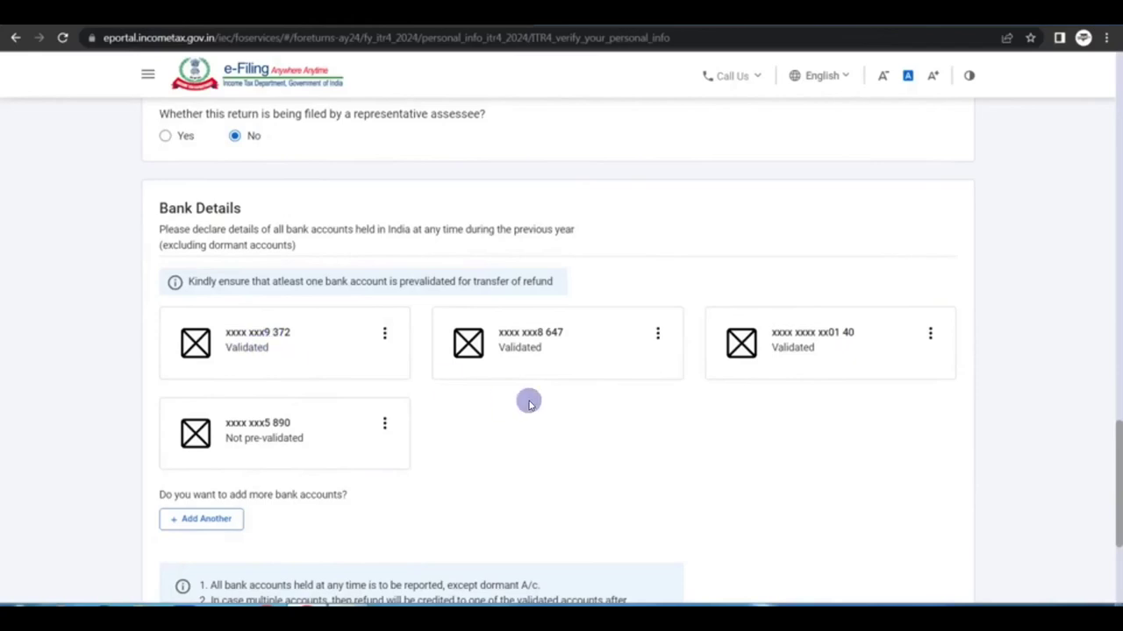
scroll(528, 400, down, 3)
click(932, 477)
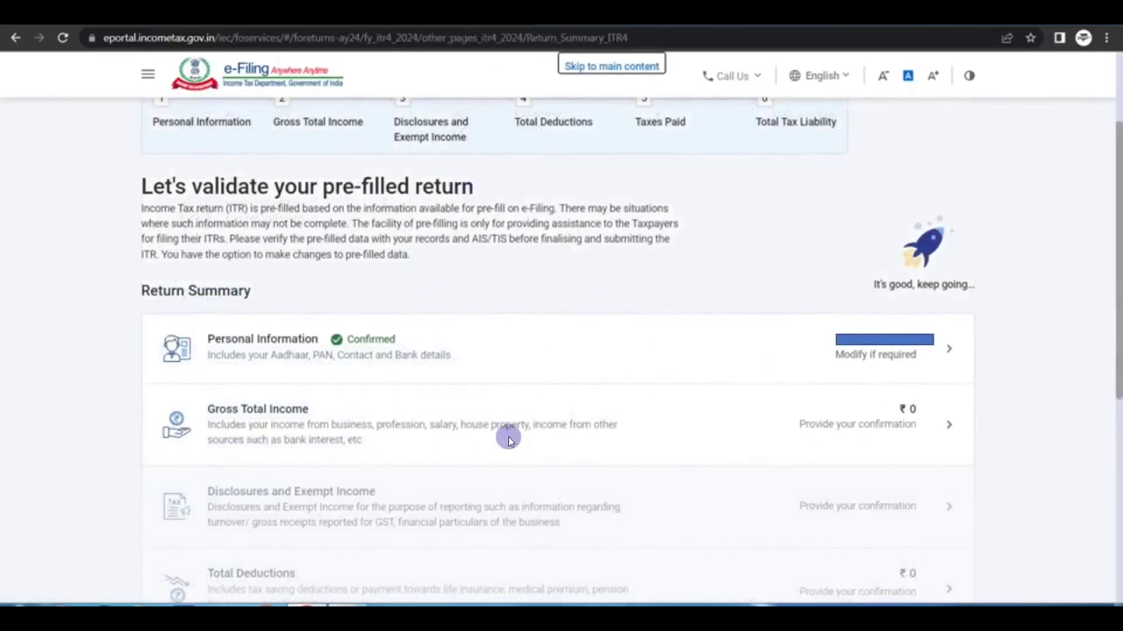
Open the Gross Total Income section and skip the salary exemption questions
click(839, 420)
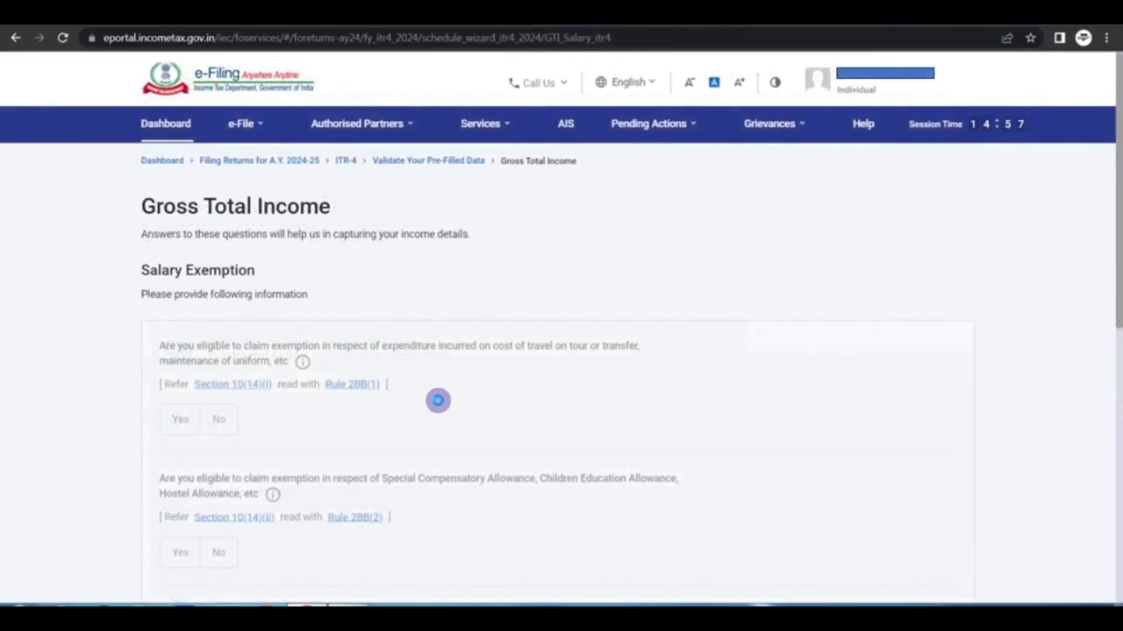
scroll(438, 400, down, 5)
click(291, 413)
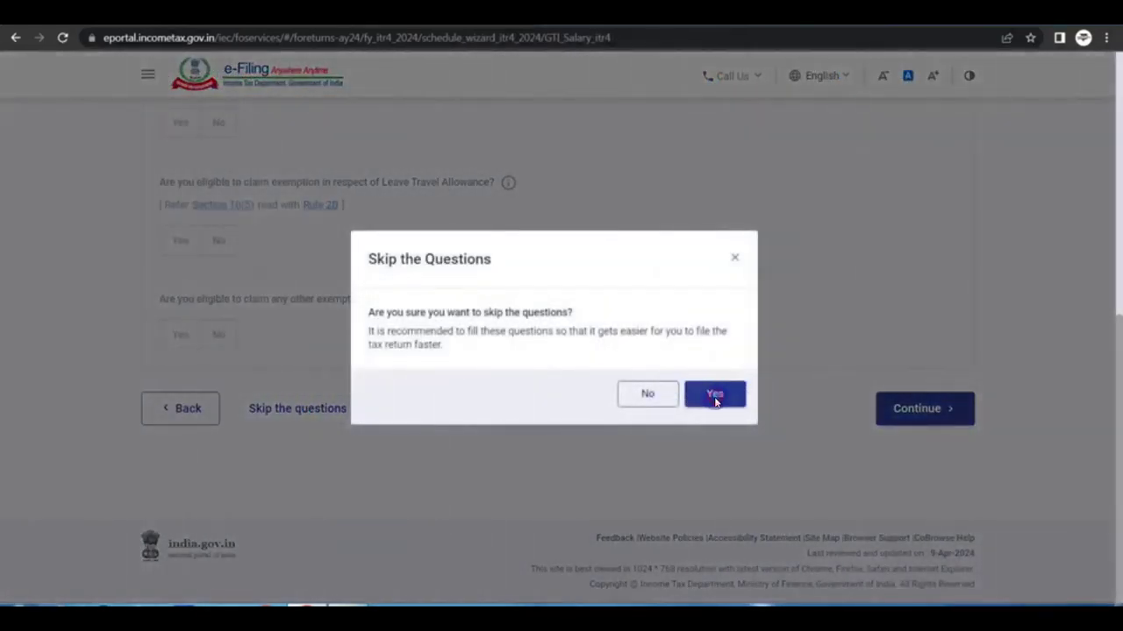
click(715, 396)
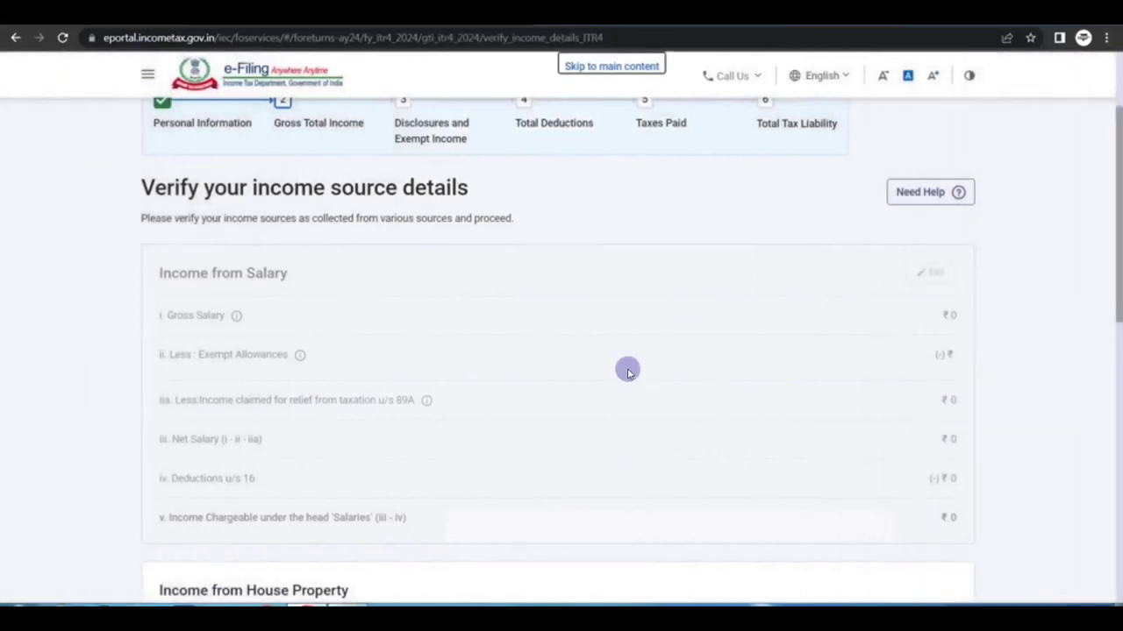
Add section 44AD business income with gross receipts of ₹89,55,000 through bank or electronic modes and presumptive income of ₹5,37,500
scroll(649, 445, down, 5)
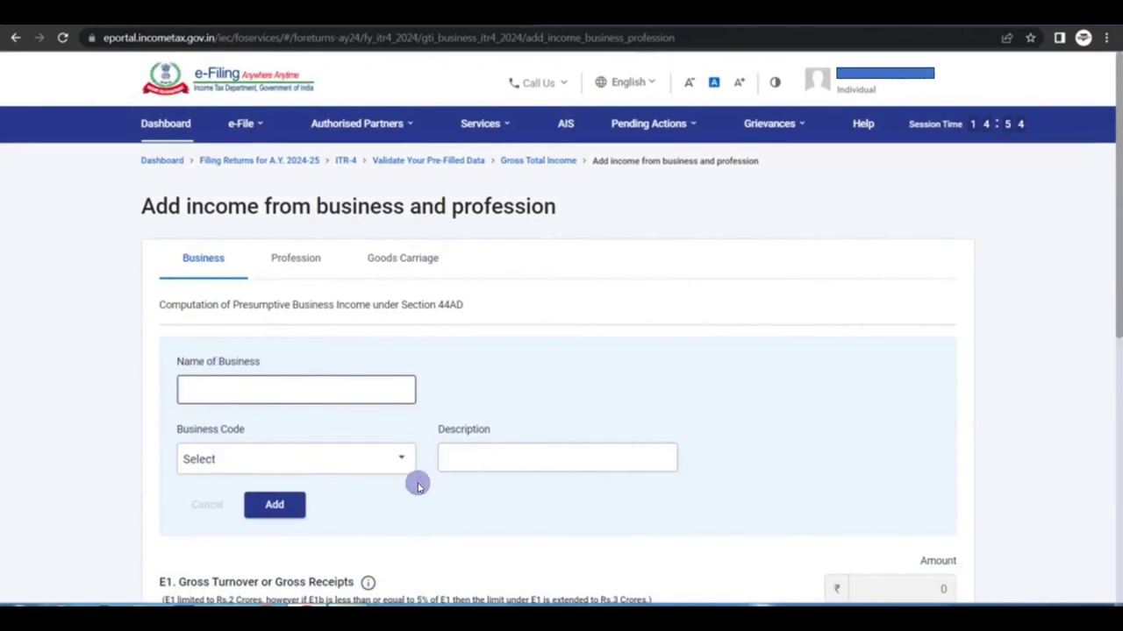
scroll(425, 507, down, 4)
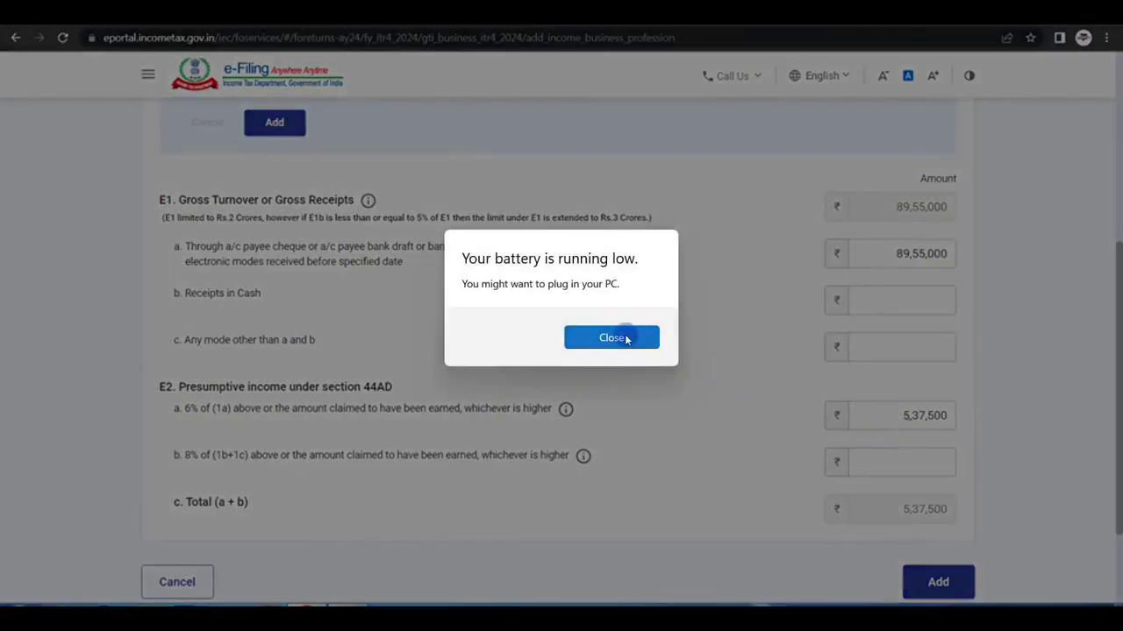
click(624, 338)
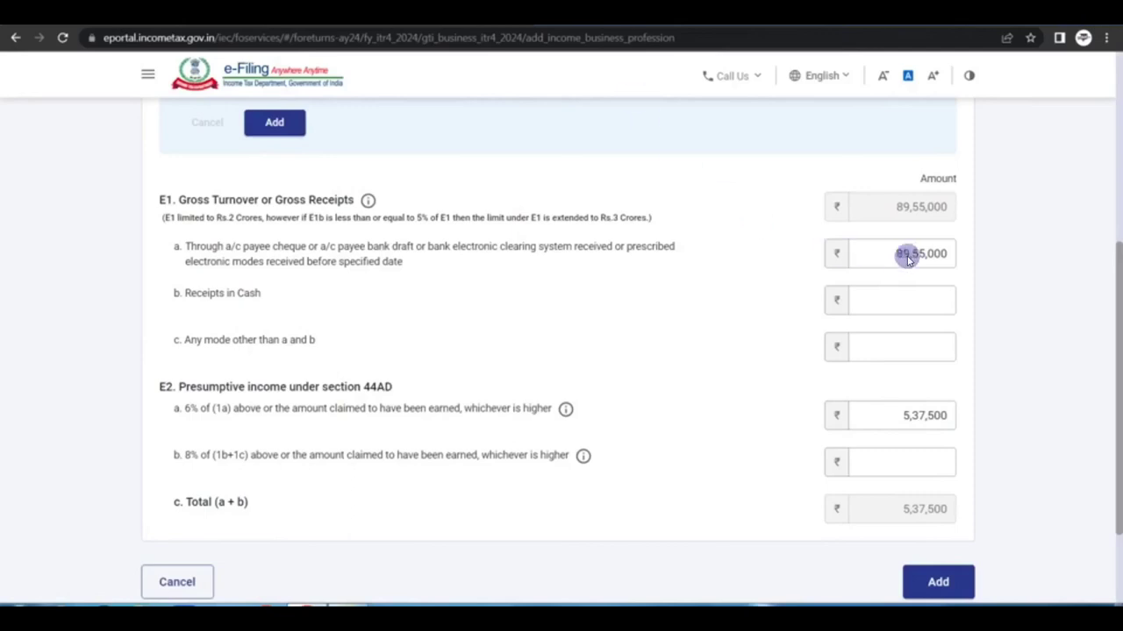
click(935, 581)
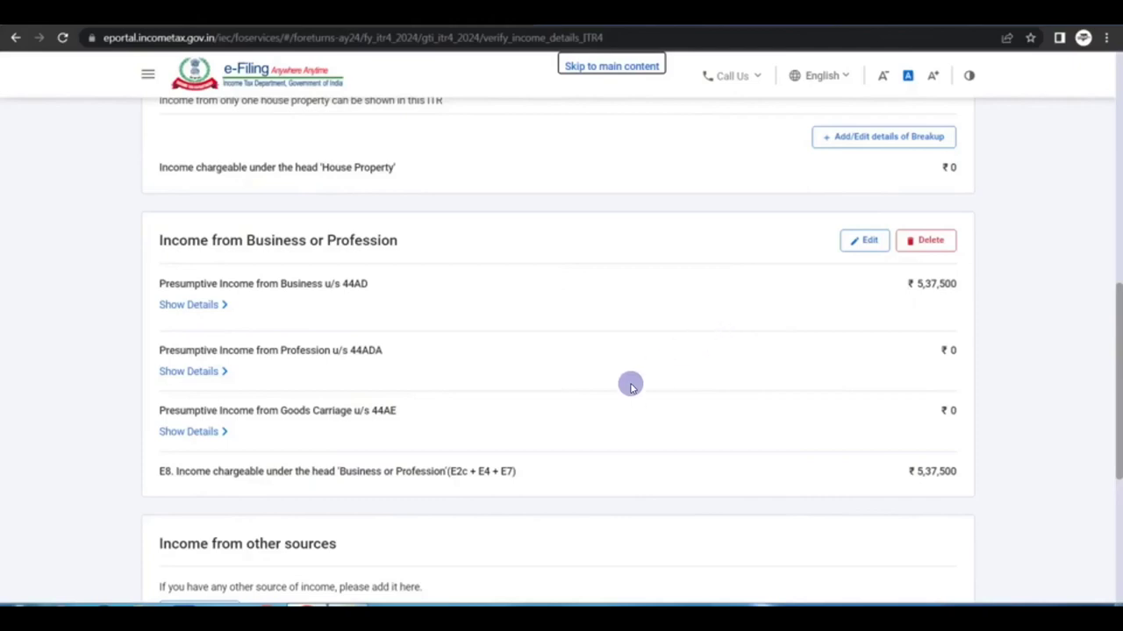
Check the income from other sources questions without adding any amount and confirm the Gross Total Income section
scroll(630, 383, down, 3)
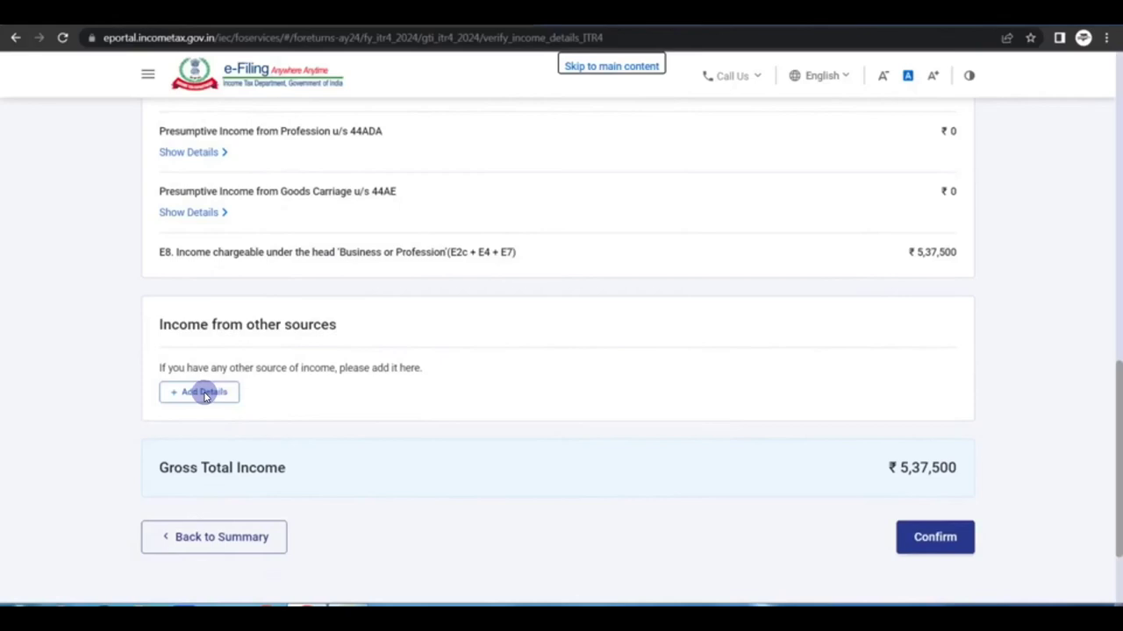
click(203, 392)
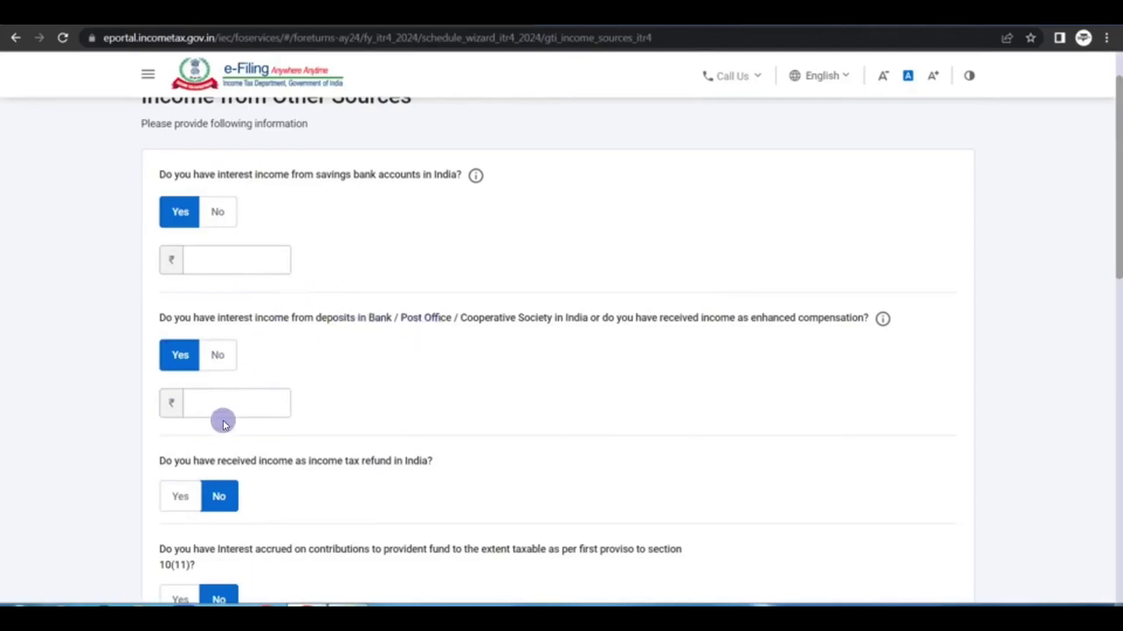
click(306, 472)
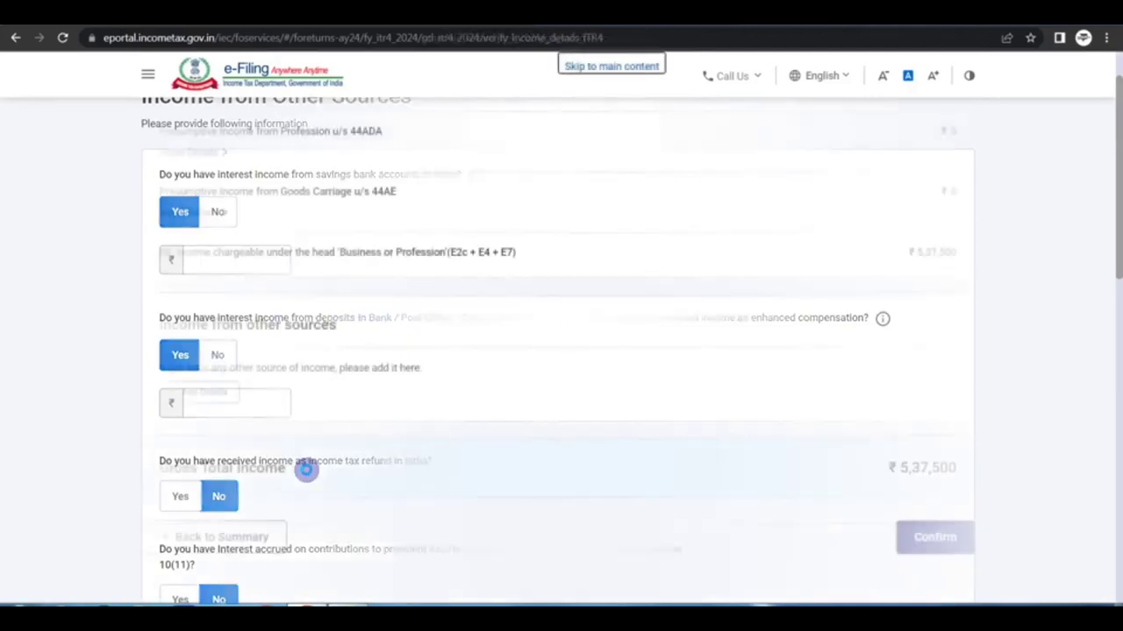
click(935, 537)
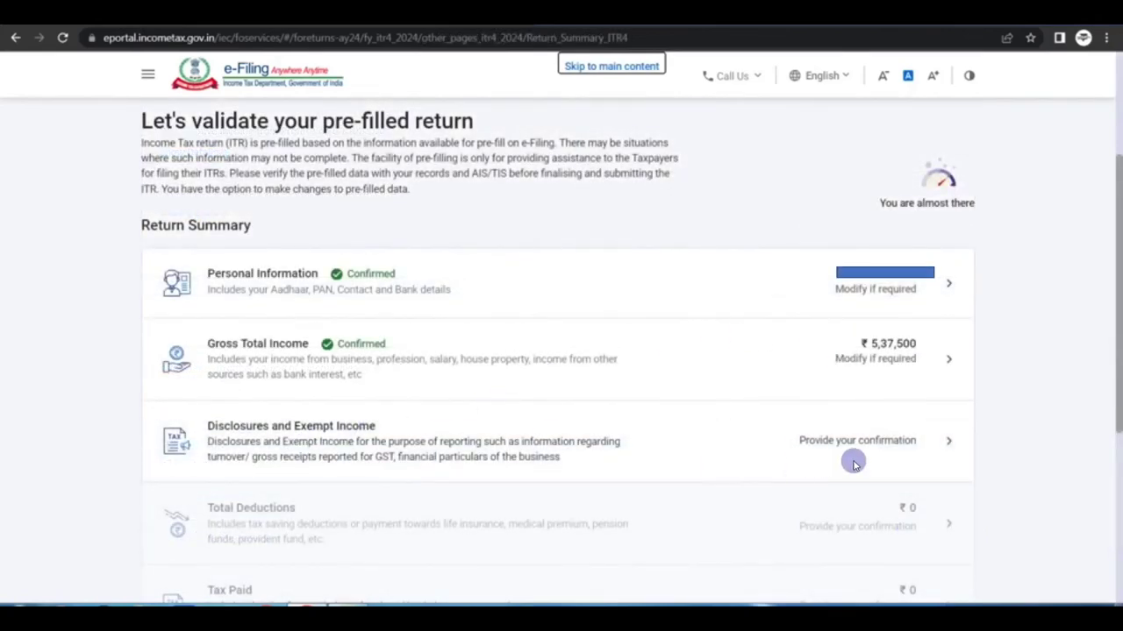
Add the business's financial particulars under Disclosures and Exempt Income, including own capital ₹5,89,000, fixed assets ₹4,56,390, inventories ₹4,15,600 and cash-in-hand ₹60,450
click(911, 448)
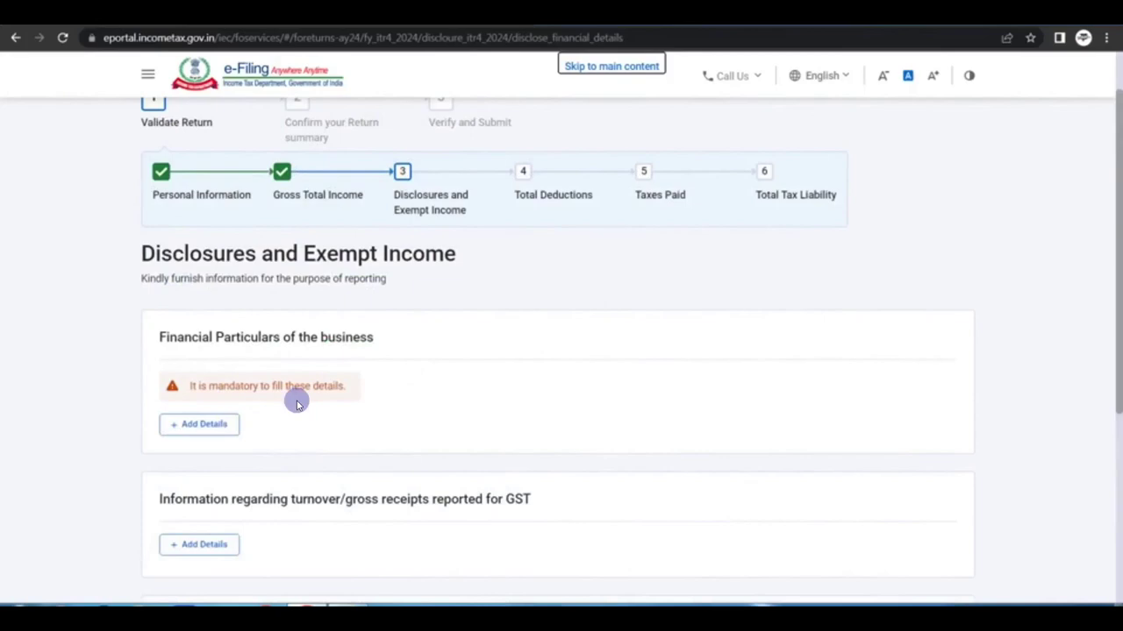
click(199, 426)
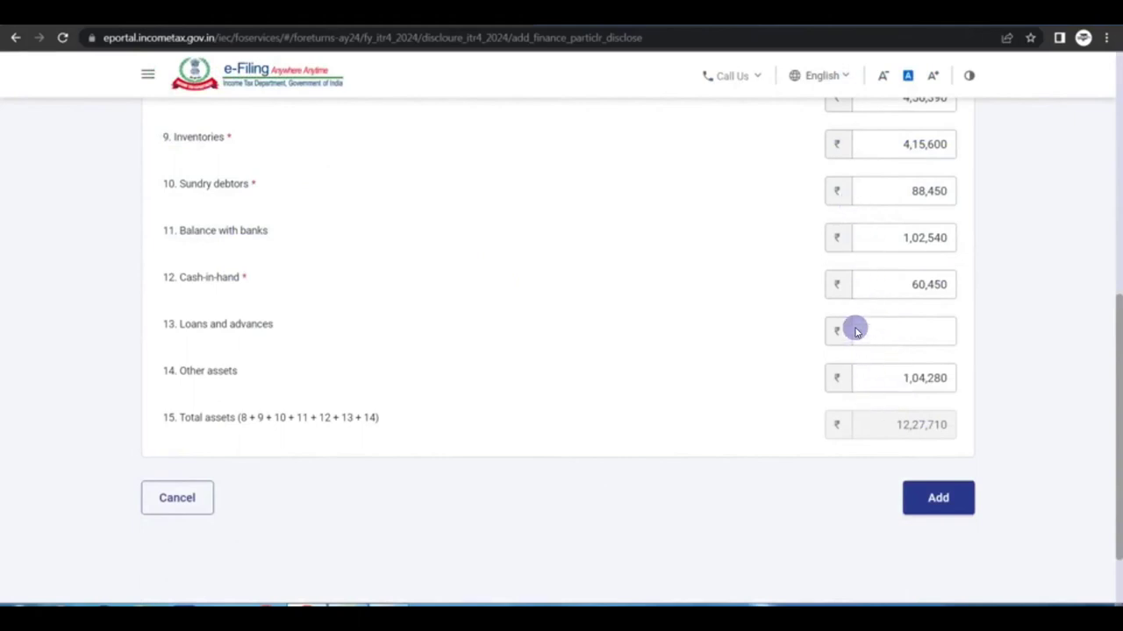
click(948, 502)
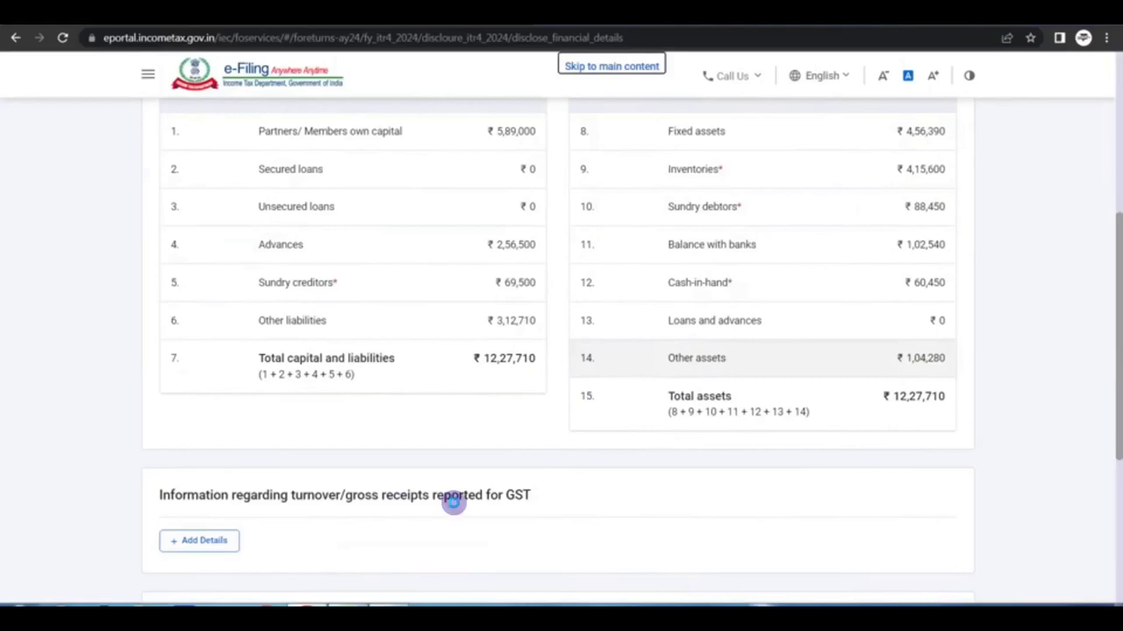
Check the GST turnover and exempt income details, leave both without entries, and confirm the Disclosures and Exempt Income section
scroll(454, 502, down, 2)
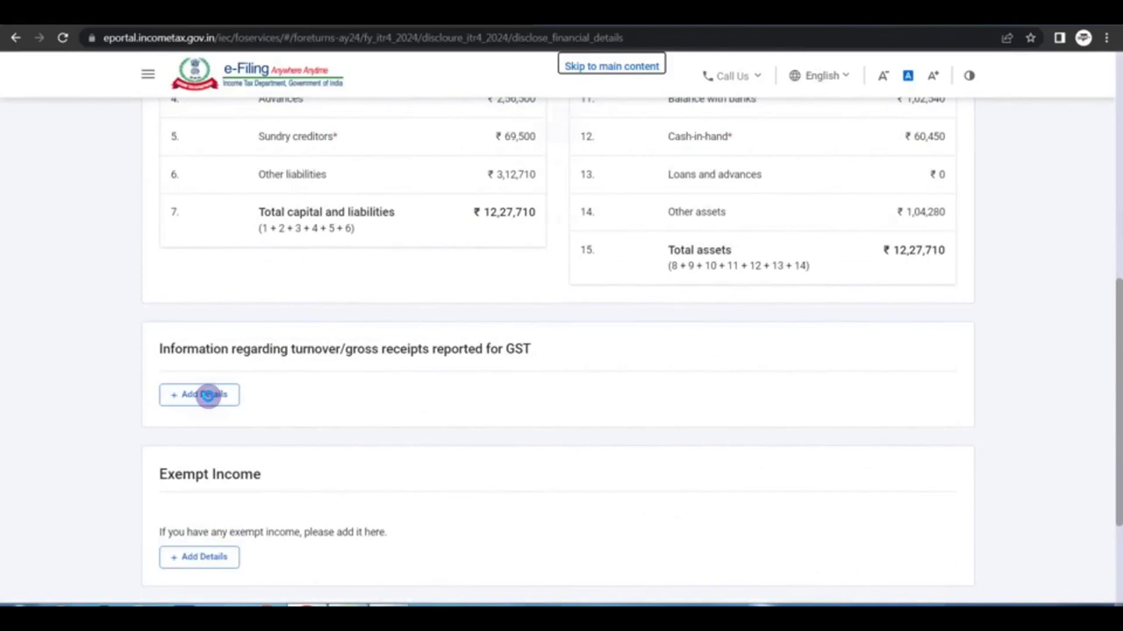
click(207, 396)
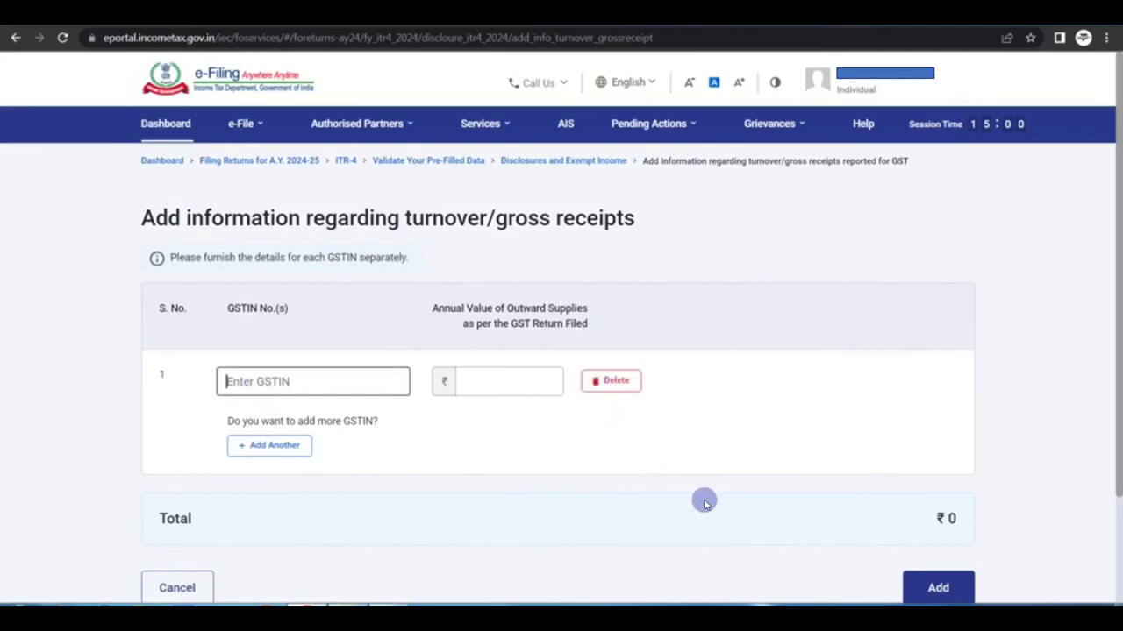
click(935, 588)
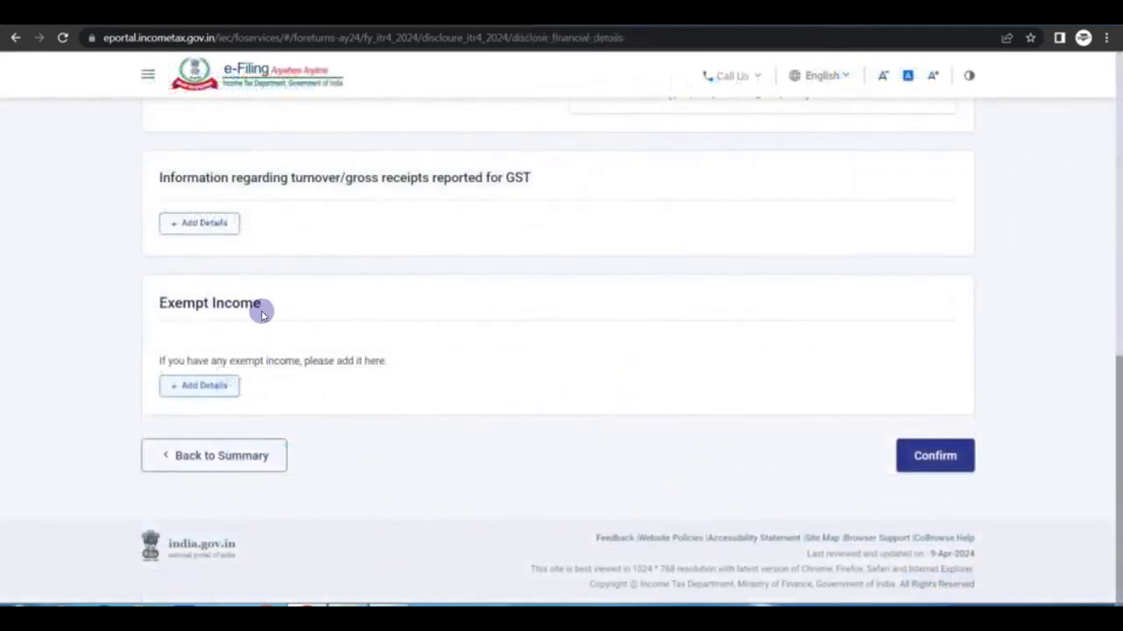
click(202, 390)
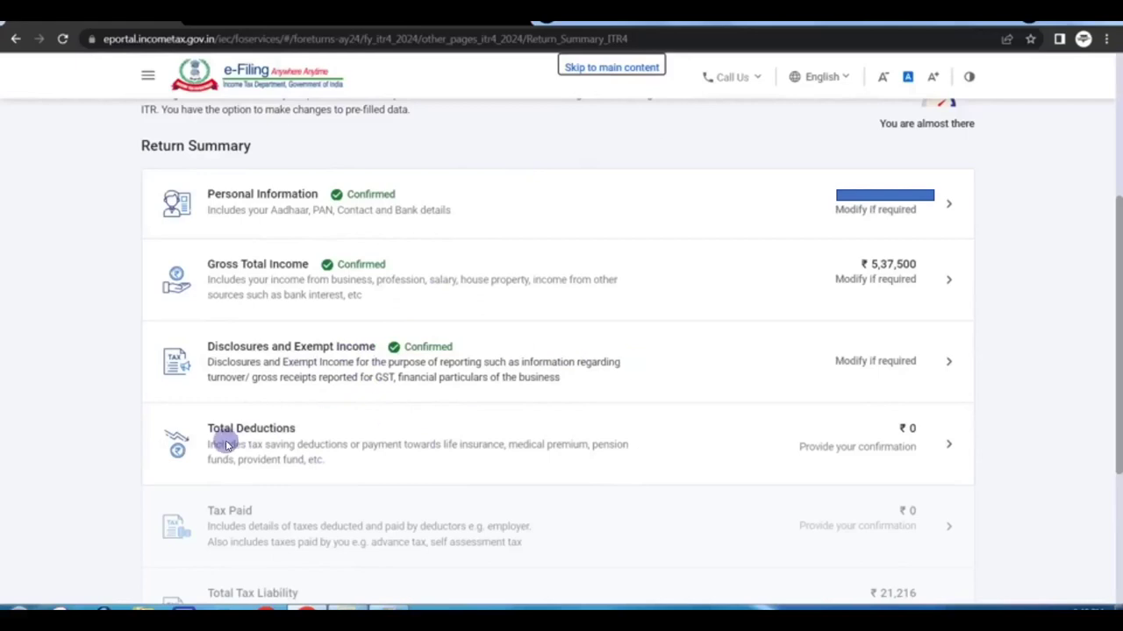
Claim a ₹42,500 deduction under section 80C, answer No for 80GGC, 80GG, 80TTA and any other deduction, and confirm Total Deductions
click(859, 451)
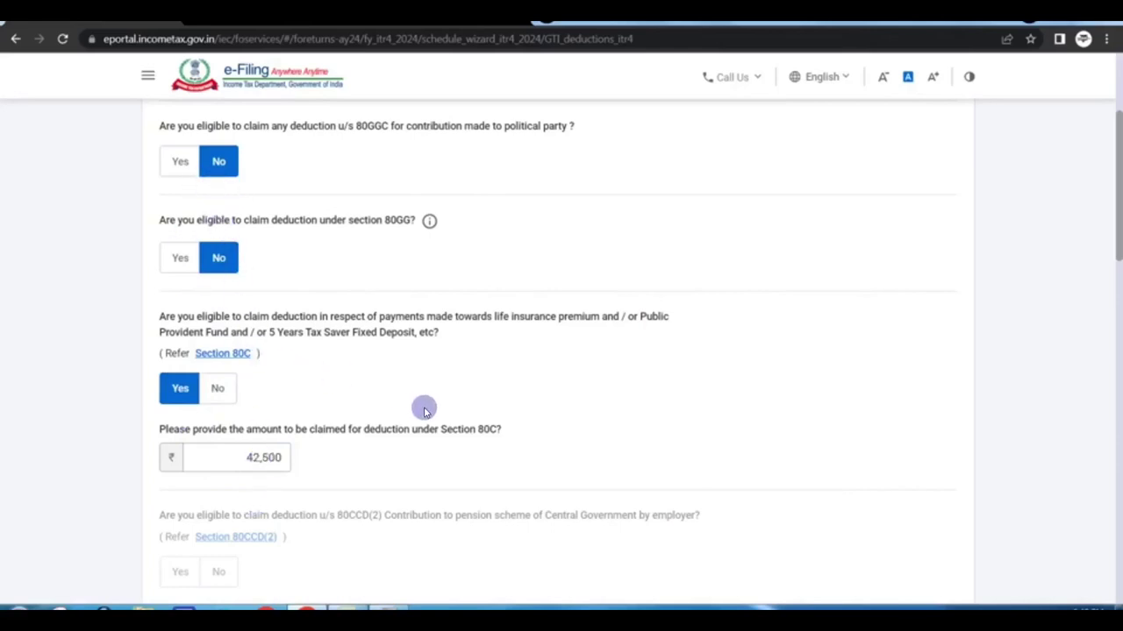
click(375, 309)
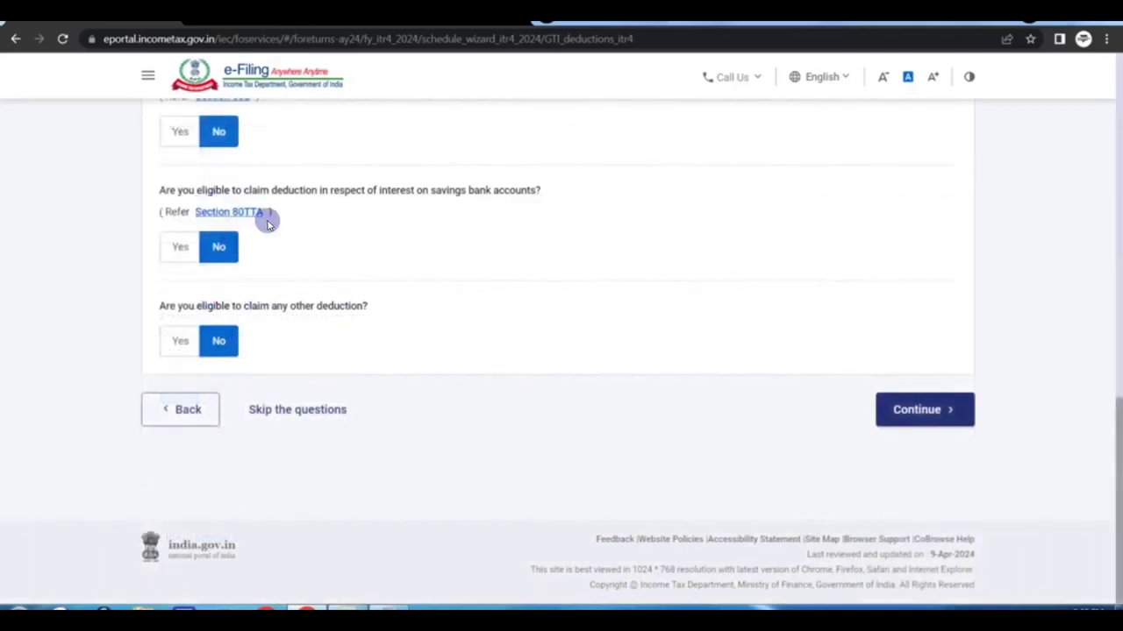
click(910, 423)
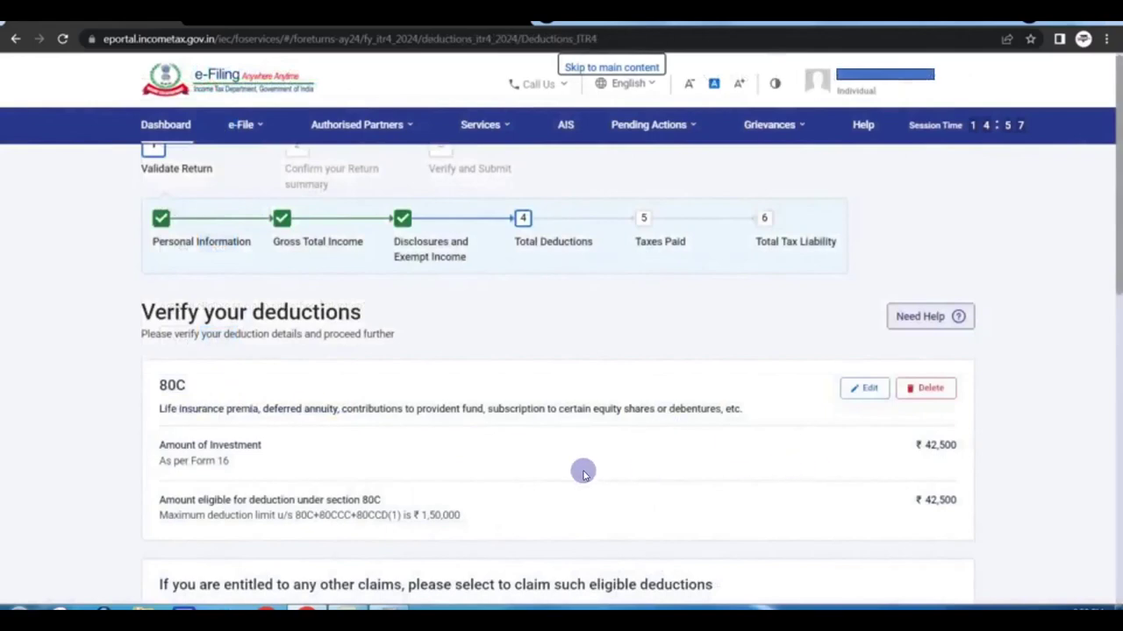
scroll(544, 440, down, 10)
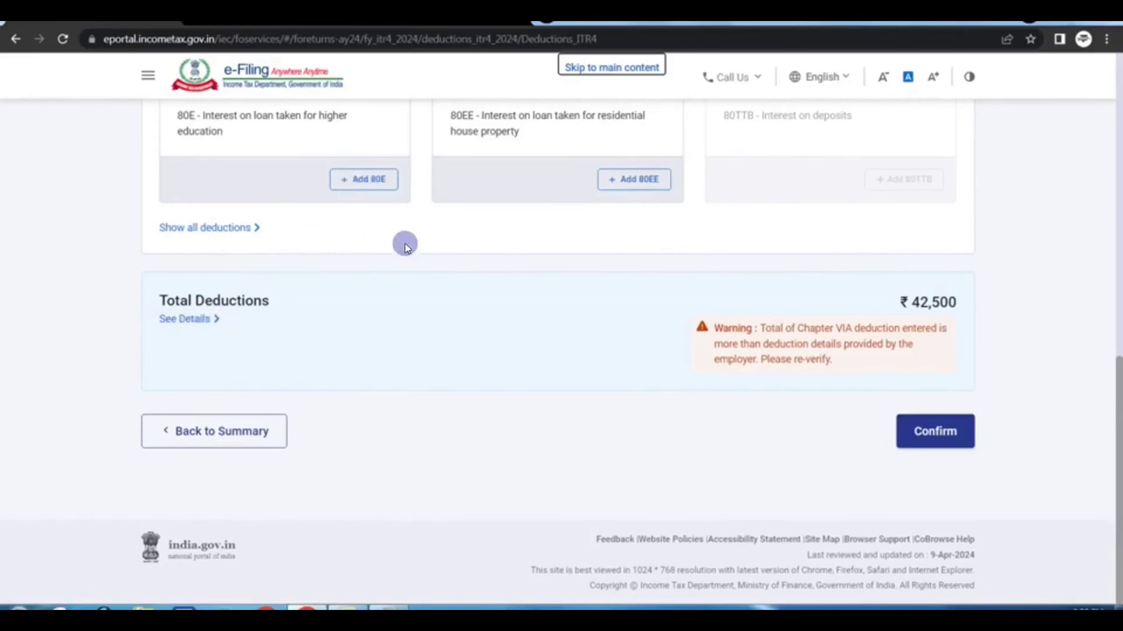
click(932, 433)
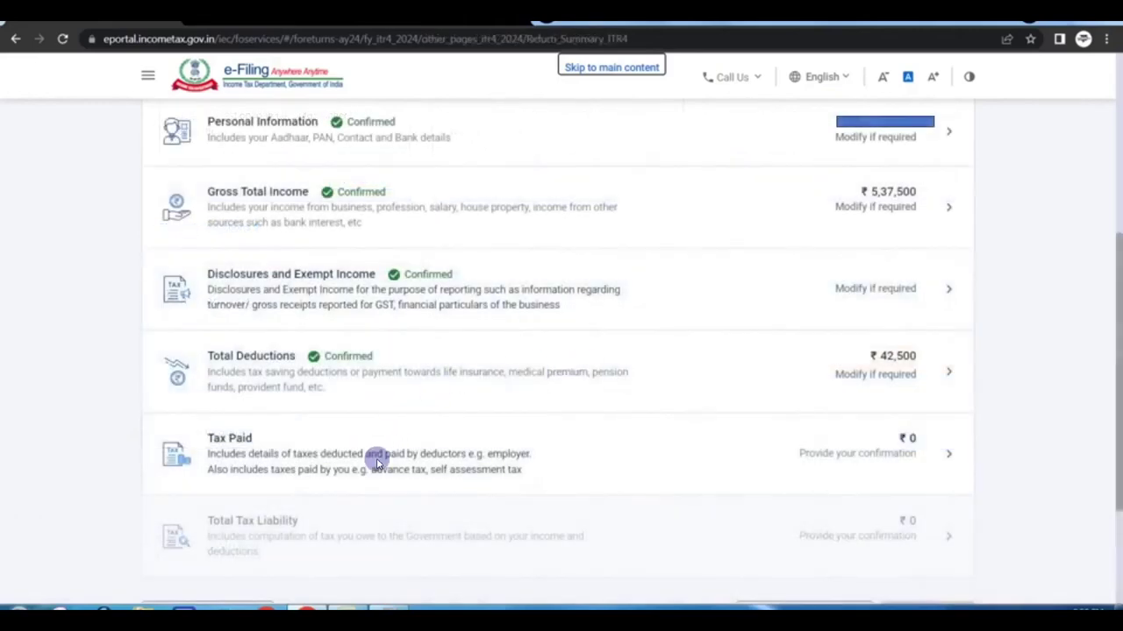
Check the TDS, TCS, advance tax and self-assessment tax entries and confirm the Tax Paid section
click(874, 456)
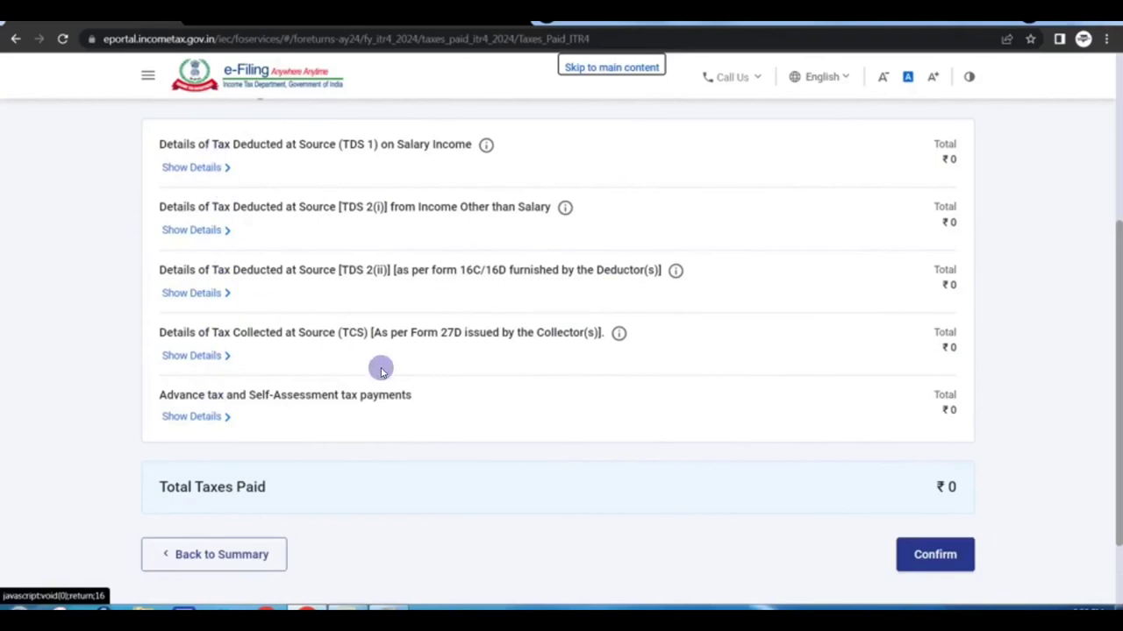
click(927, 555)
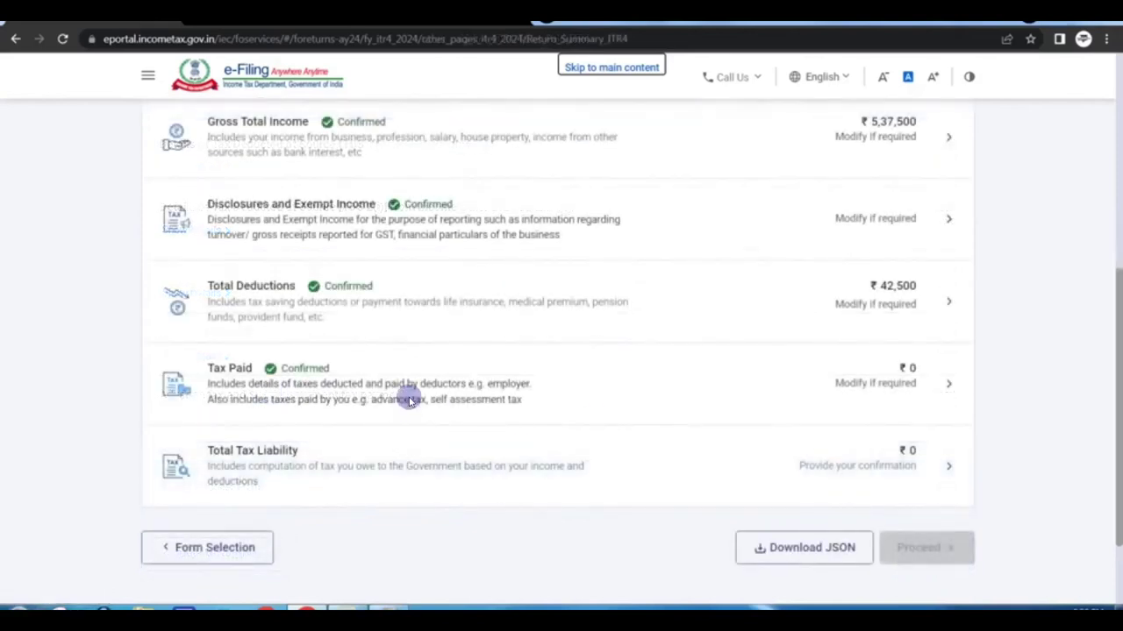
Review and confirm the Total Tax Liability section, then proceed from the return summary to the tax payment summary
click(856, 465)
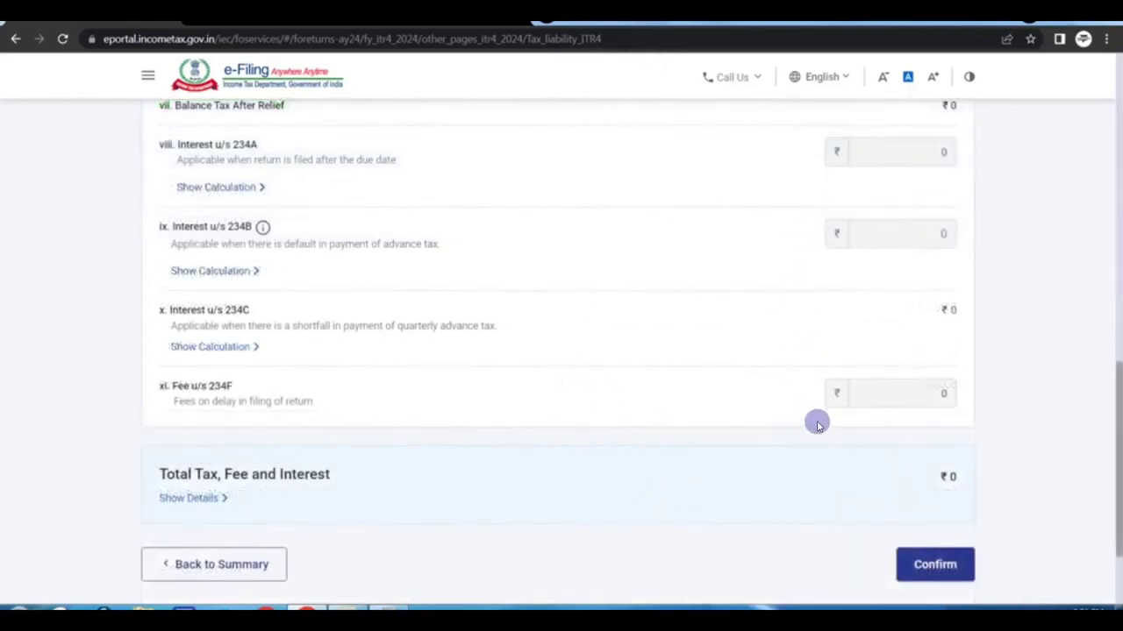
click(937, 565)
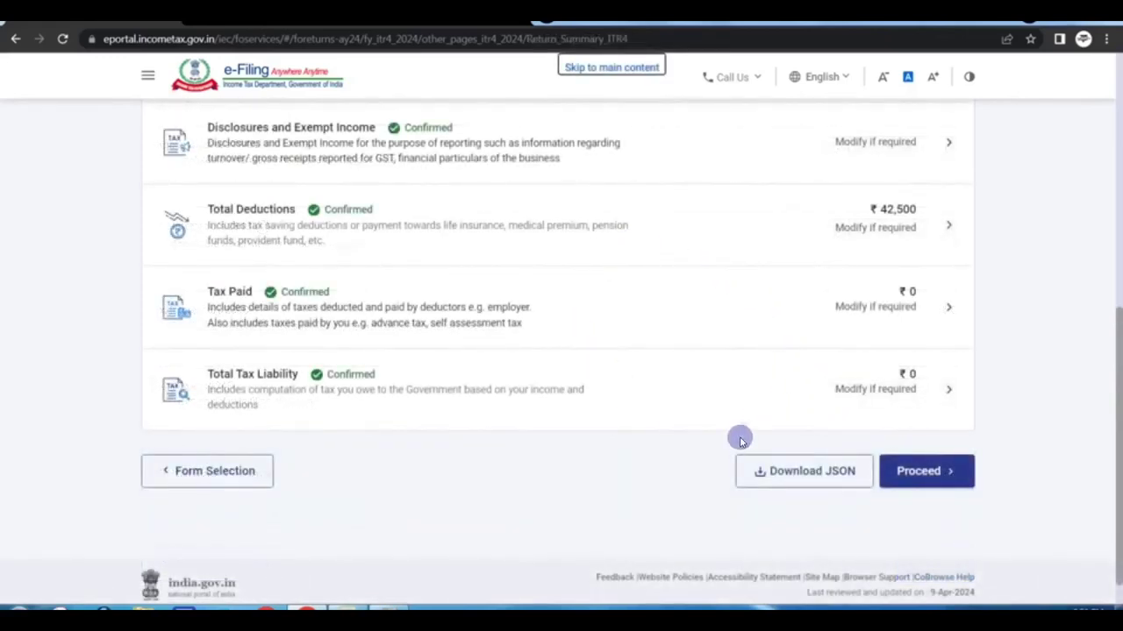
click(918, 486)
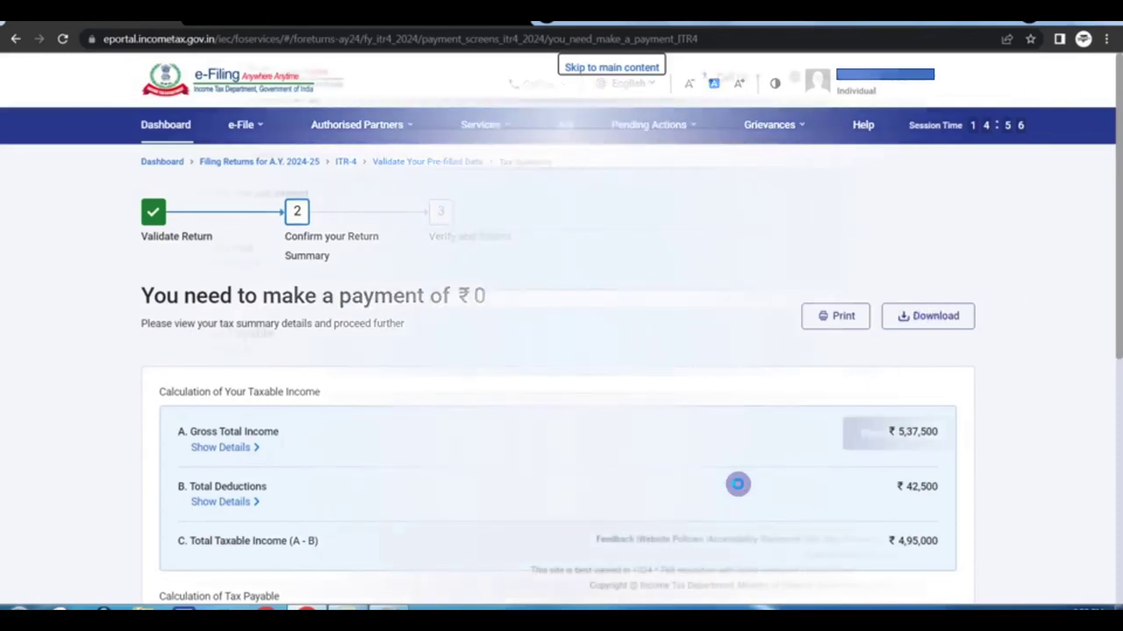
Preview the return with the declaration made in the capacity of Self and no TRP details, and submit it for validation
click(901, 435)
click(227, 326)
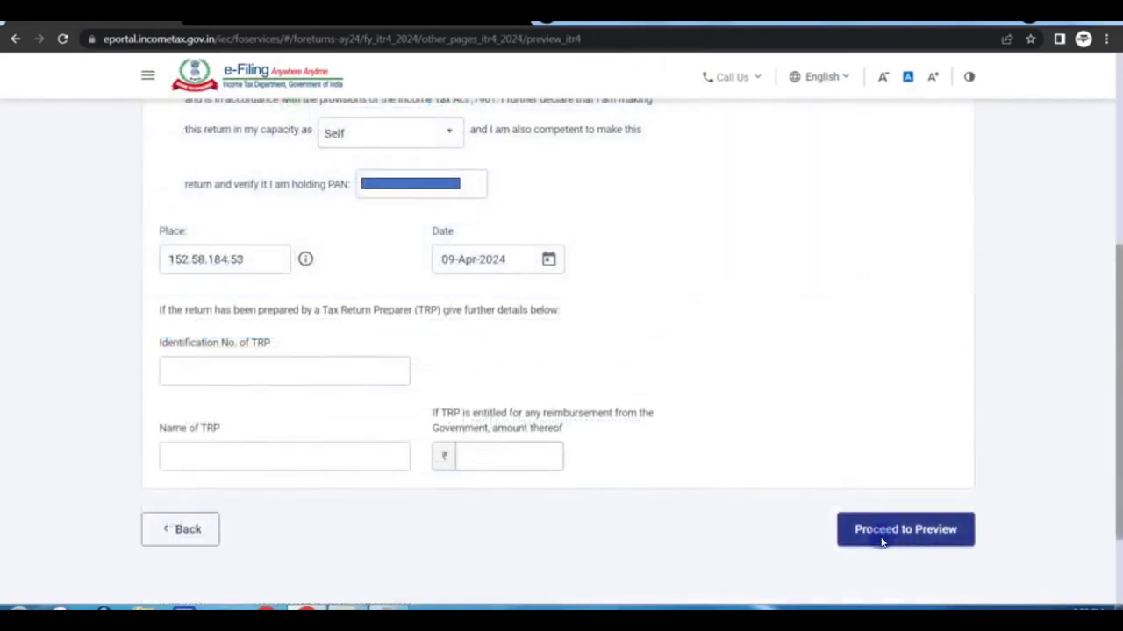
click(881, 541)
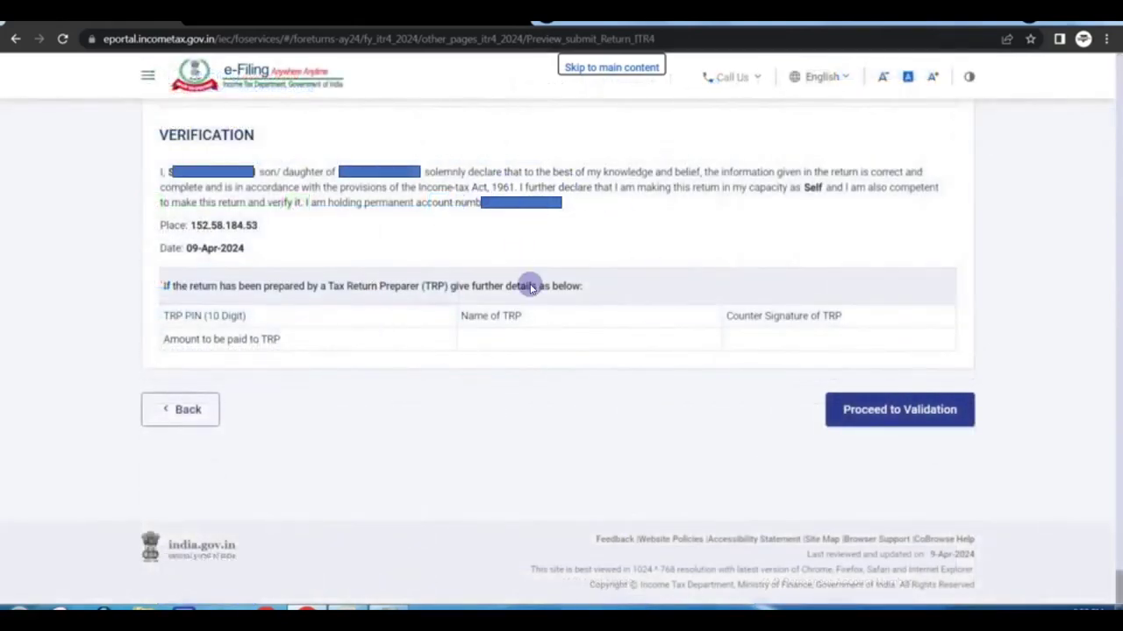
click(899, 414)
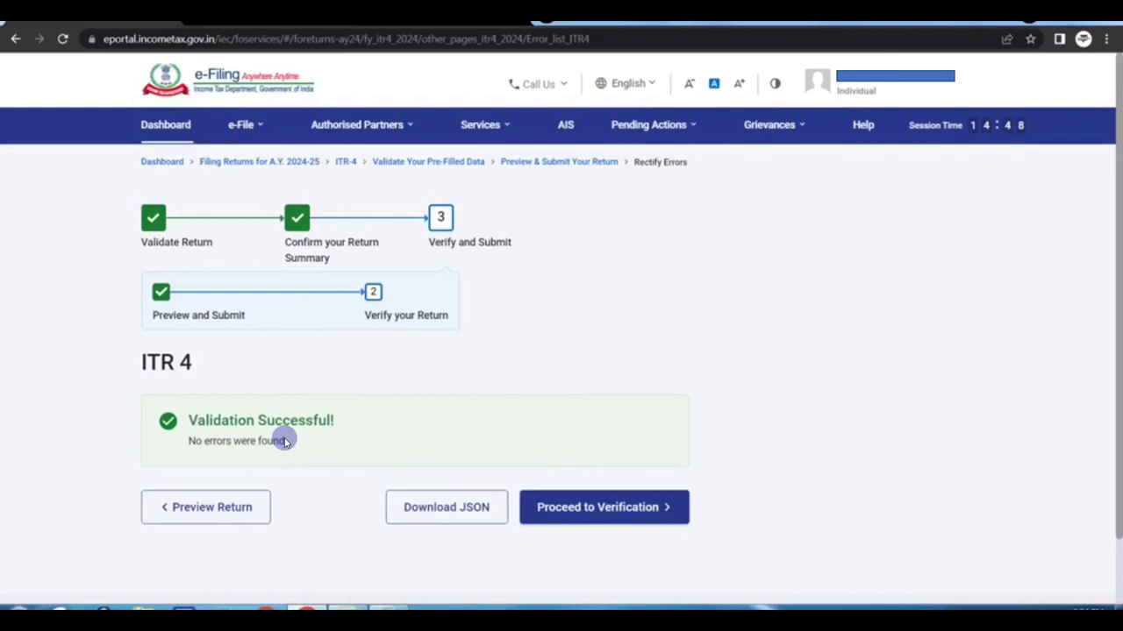
Choose e-Verify Now using OTP on the Aadhaar-registered mobile number, agree to validate the Aadhaar details, and generate the Aadhaar OTP
click(629, 509)
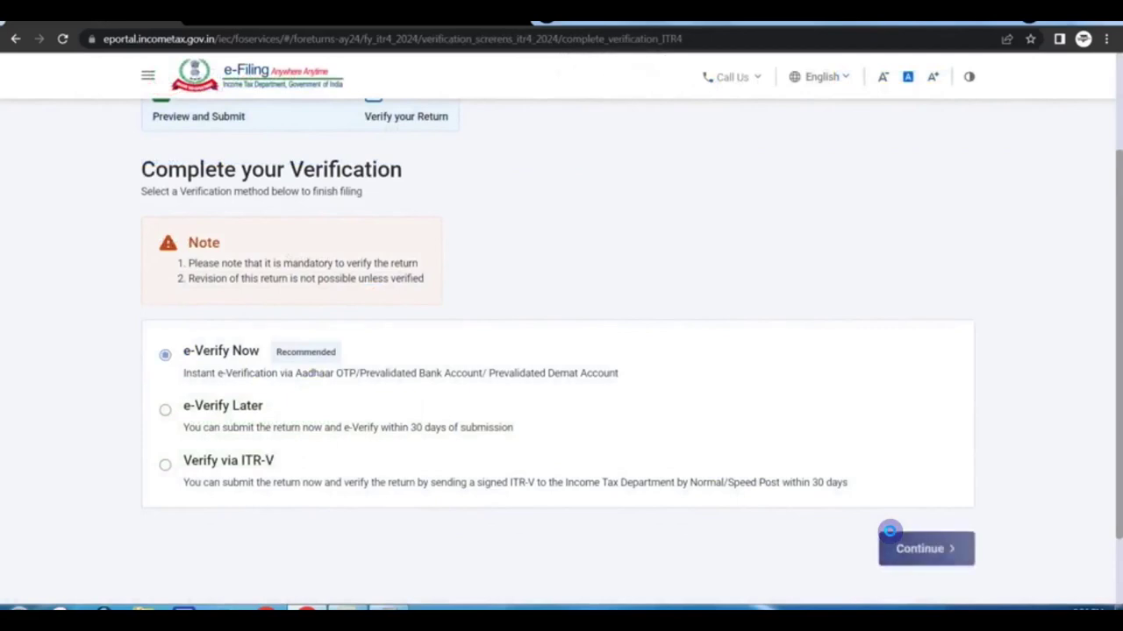
click(930, 551)
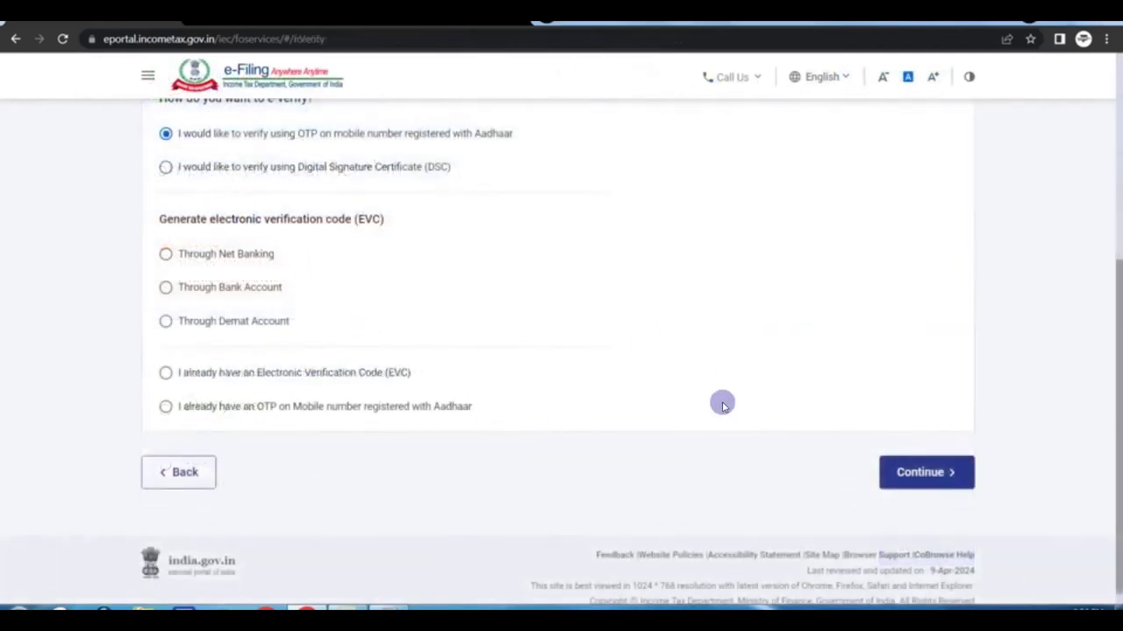
click(912, 472)
click(377, 362)
click(596, 399)
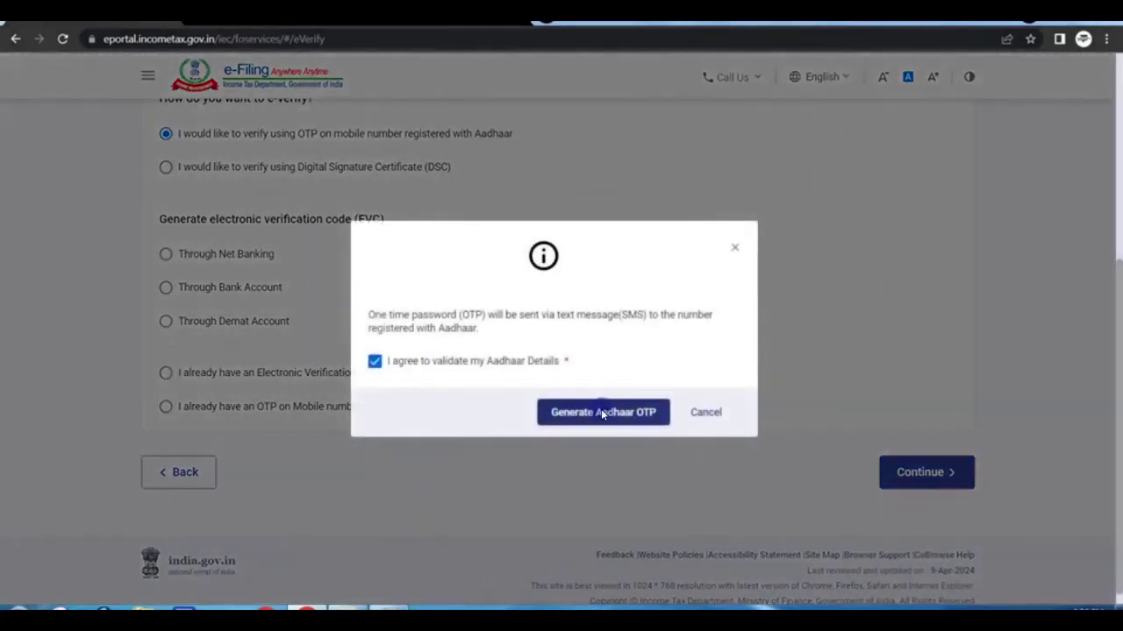